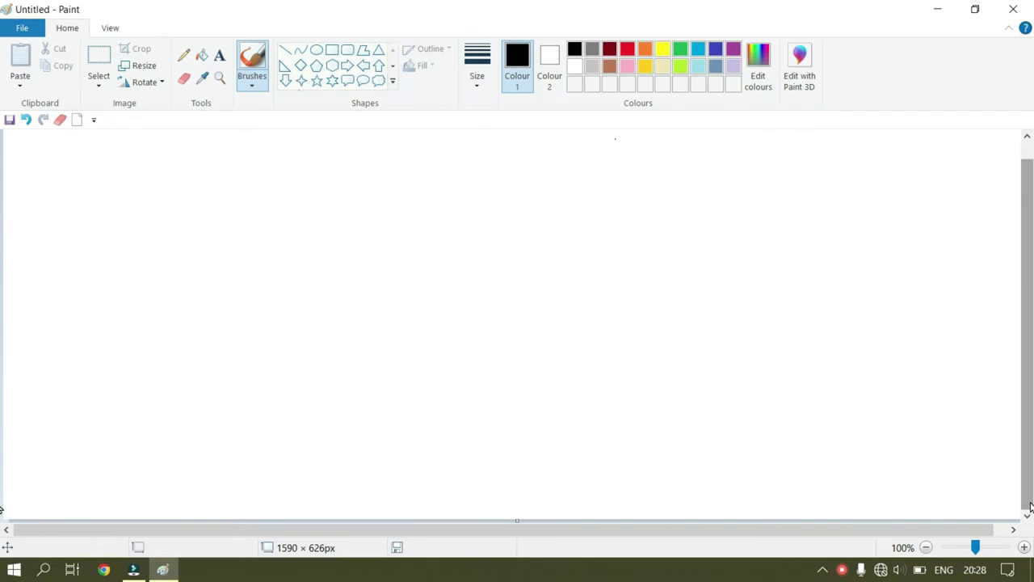
Draw a large circle for the face and a rectangular left eye inside it.
{"action": "left_click", "coordinate": [316, 50]}
{"action": "left_click_drag", "start_coordinate": [398, 170], "coordinate": [666, 439]}
{"action": "left_click", "coordinate": [332, 50]}
{"action": "mouse_move", "coordinate": [444, 244]}
{"action": "left_mouse_down"}
{"action": "mouse_move", "coordinate": [493, 277]}
{"action": "mouse_move", "coordinate": [479, 274]}
{"action": "left_mouse_up"}
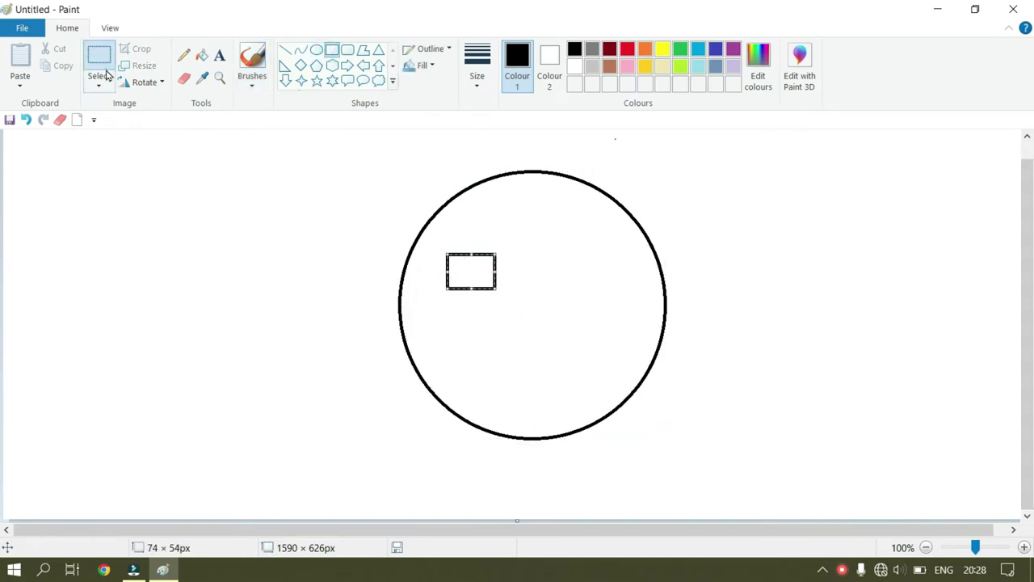
Copy the left eye and place the duplicate as the right eye.
{"action": "left_click", "coordinate": [106, 74]}
{"action": "left_click_drag", "start_coordinate": [439, 244], "coordinate": [502, 296]}
{"action": "key", "text": "ctrl+c"}
{"action": "key", "text": "ctrl+v"}
{"action": "mouse_move", "coordinate": [37, 156]}
{"action": "left_mouse_down"}
{"action": "mouse_move", "coordinate": [589, 276]}
{"action": "mouse_move", "coordinate": [575, 268]}
{"action": "left_mouse_up"}
Draw a curved smiling mouth across the lower face.
{"action": "left_click", "coordinate": [301, 50]}
{"action": "left_click_drag", "start_coordinate": [450, 338], "coordinate": [624, 333]}
{"action": "mouse_move", "coordinate": [533, 338]}
{"action": "left_mouse_down"}
{"action": "mouse_move", "coordinate": [520, 417]}
{"action": "mouse_move", "coordinate": [525, 380]}
{"action": "left_mouse_up"}
Fill the face circle with yellow.
{"action": "left_click", "coordinate": [201, 54]}
{"action": "left_click", "coordinate": [663, 49]}
{"action": "left_click", "coordinate": [556, 229]}
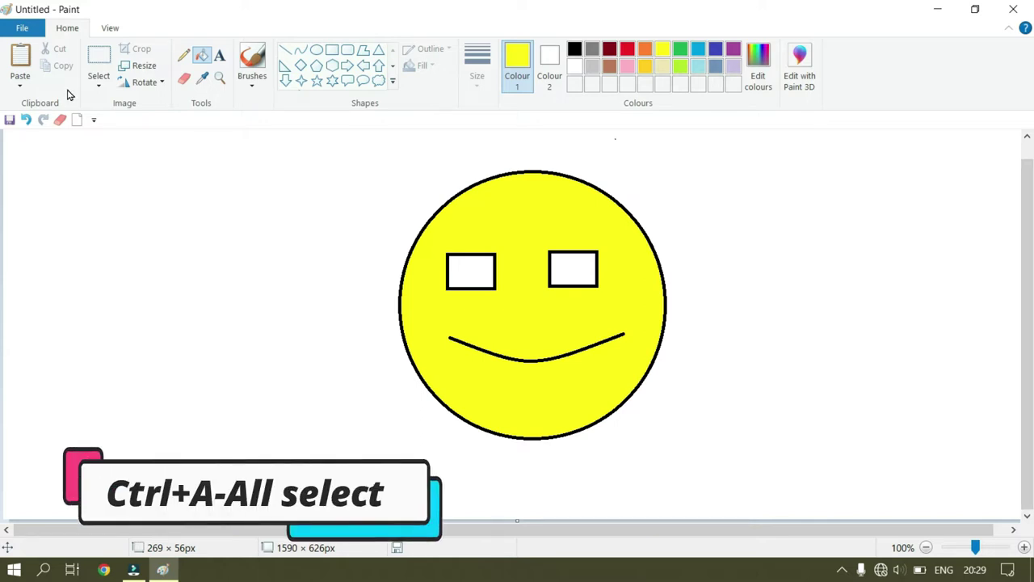
{"action": "key", "text": "ctrl+a"}
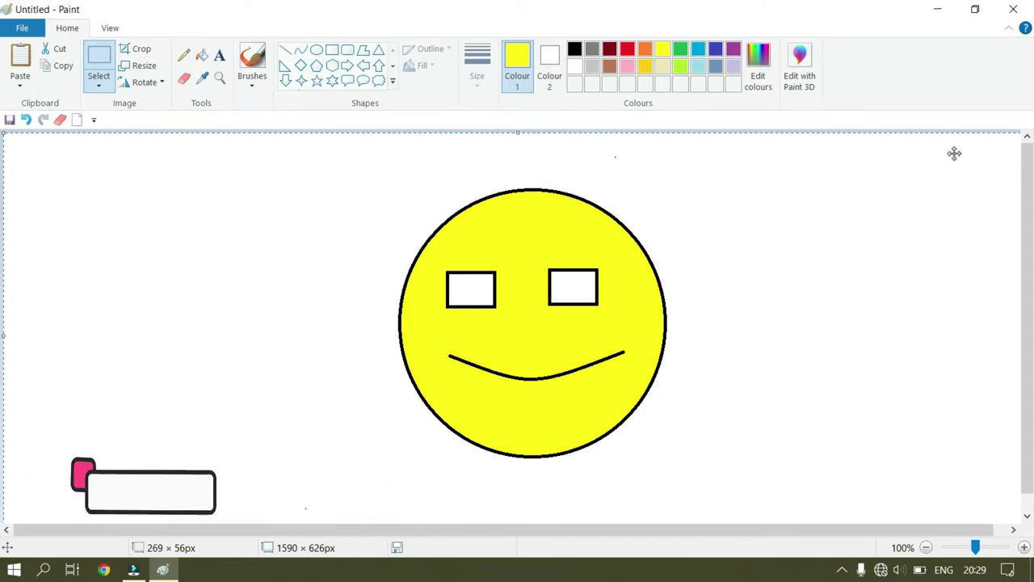
{"action": "left_click", "coordinate": [925, 548]}
{"action": "key", "text": "ctrl+a"}
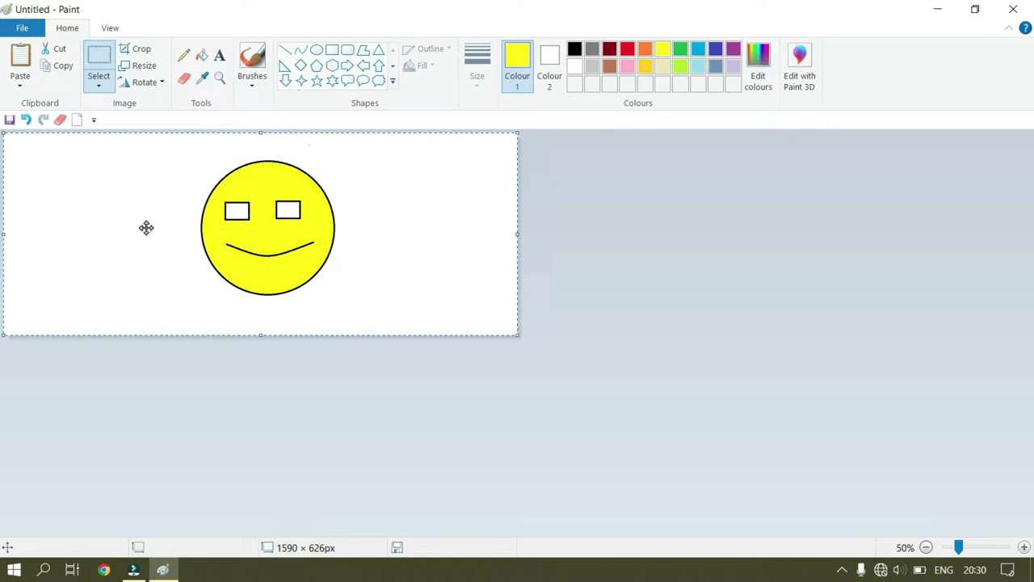
{"action": "left_click", "coordinate": [5, 523]}
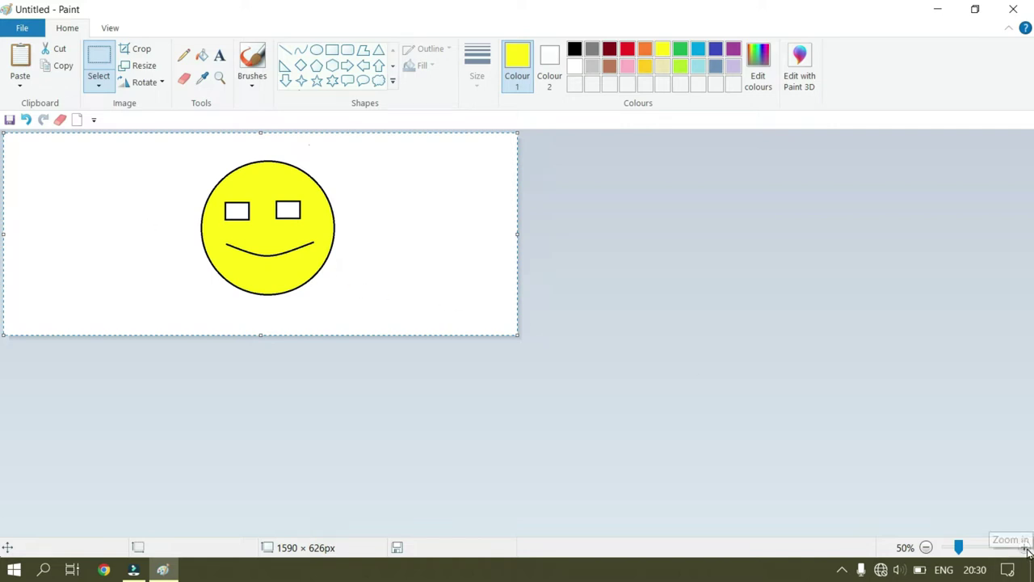
{"action": "left_click", "coordinate": [1023, 548]}
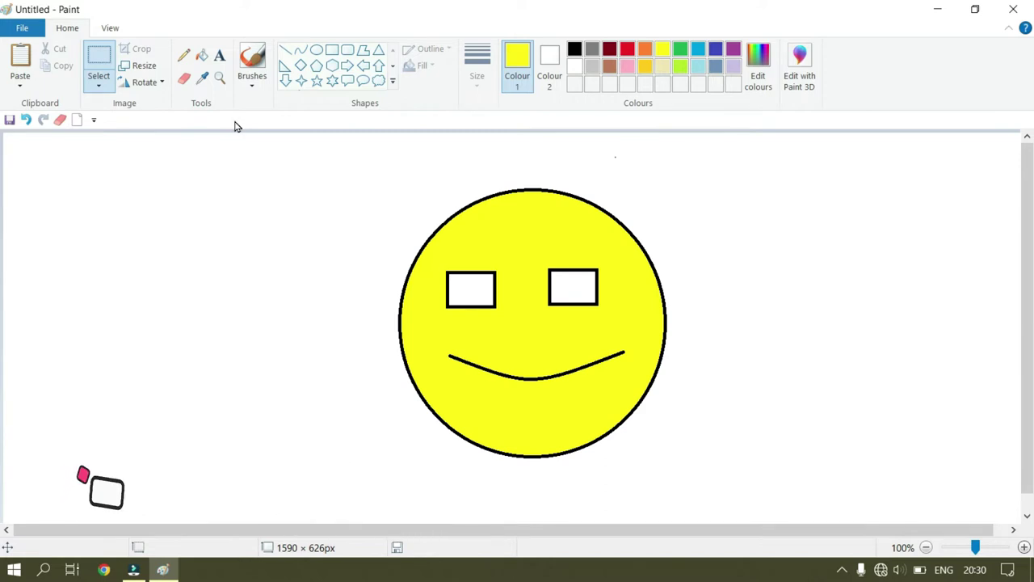
Write 'Ms Paint' above-left of the smiley and make it bold.
{"action": "left_click", "coordinate": [219, 55]}
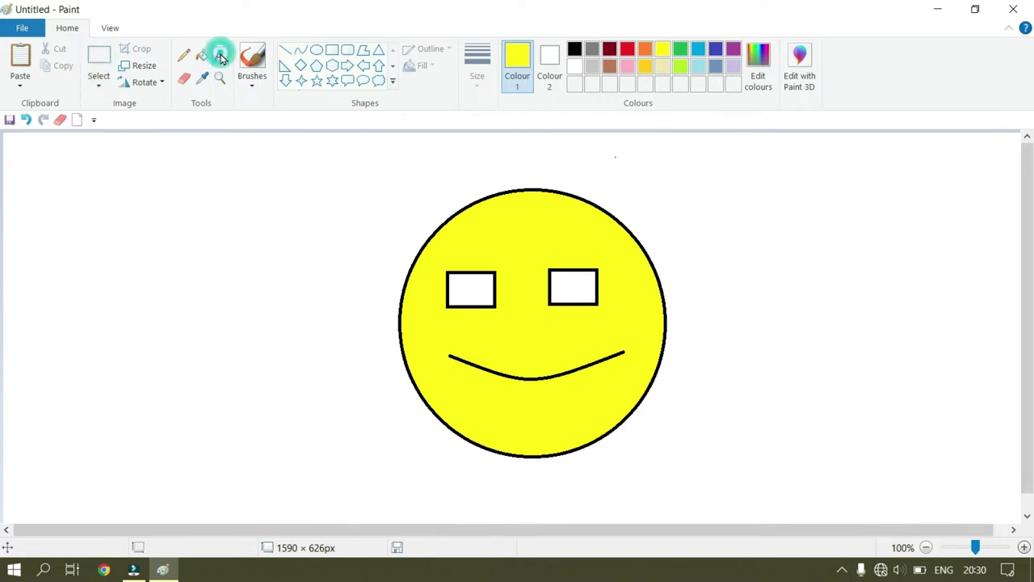
{"action": "left_click", "coordinate": [202, 194]}
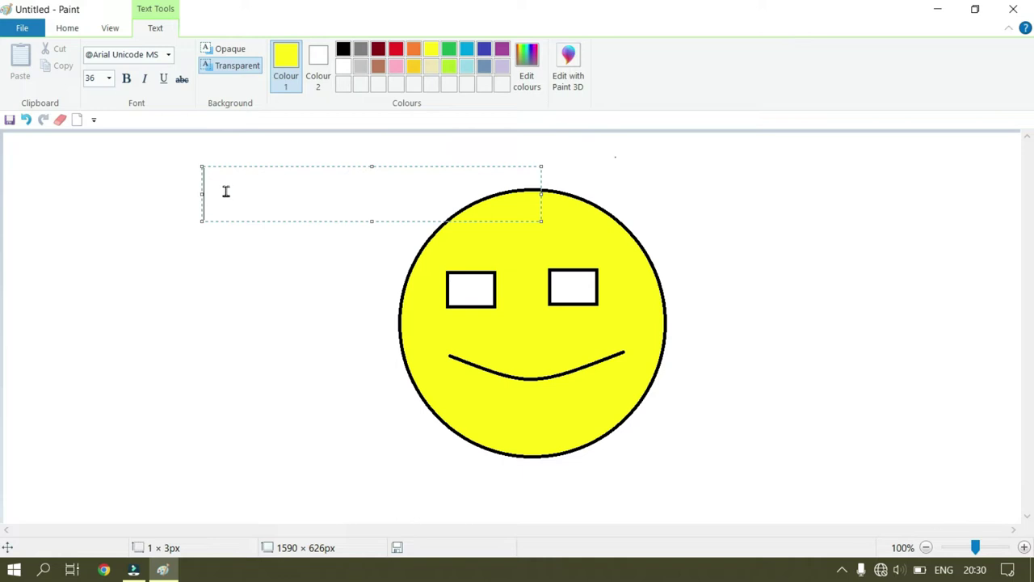
{"action": "type", "text": "M"}
{"action": "type", "text": "s Paint"}
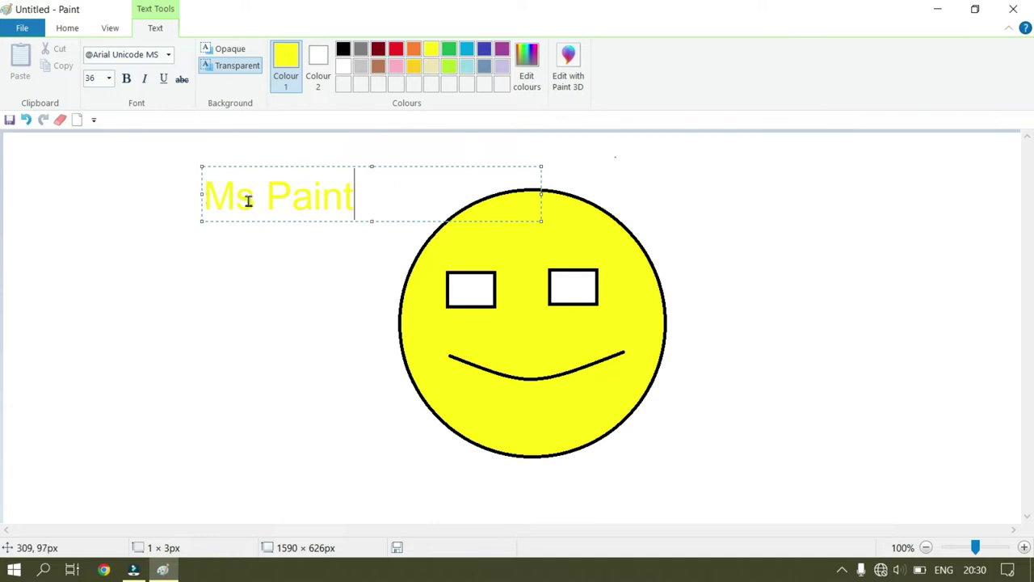
{"action": "left_click_drag", "start_coordinate": [354, 197], "coordinate": [218, 186]}
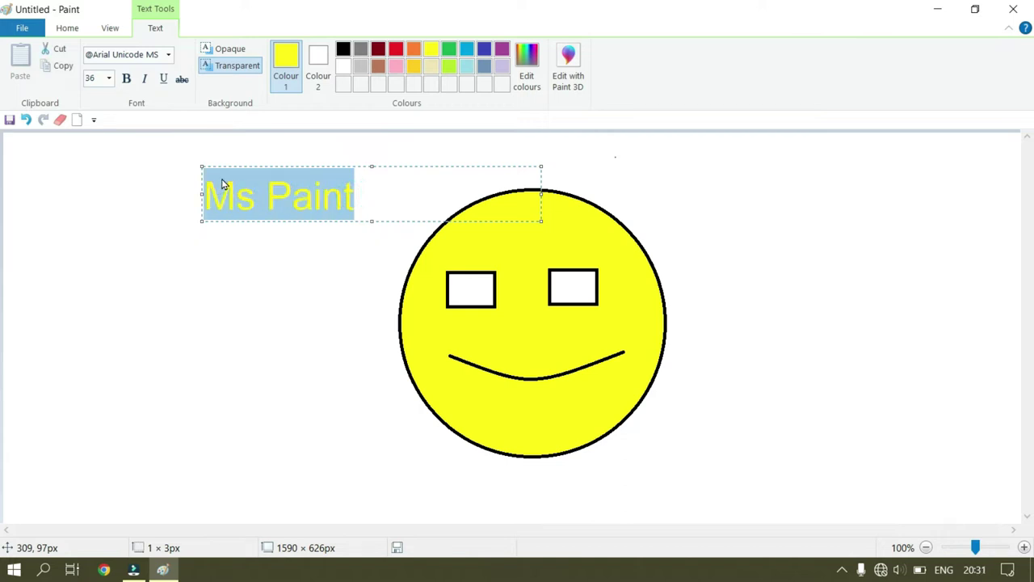
{"action": "key", "text": "ctrl+b"}
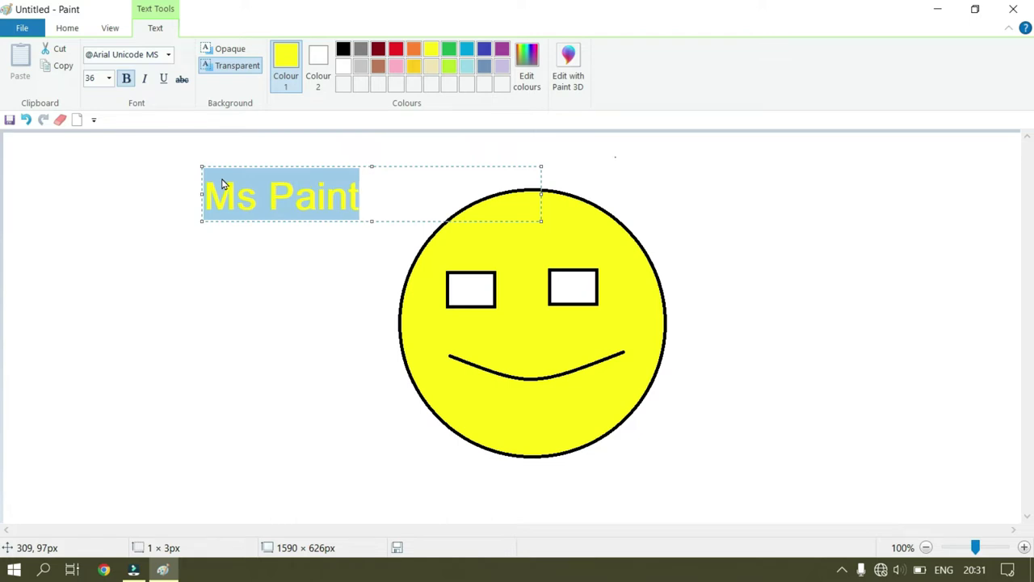
{"action": "left_click", "coordinate": [242, 289]}
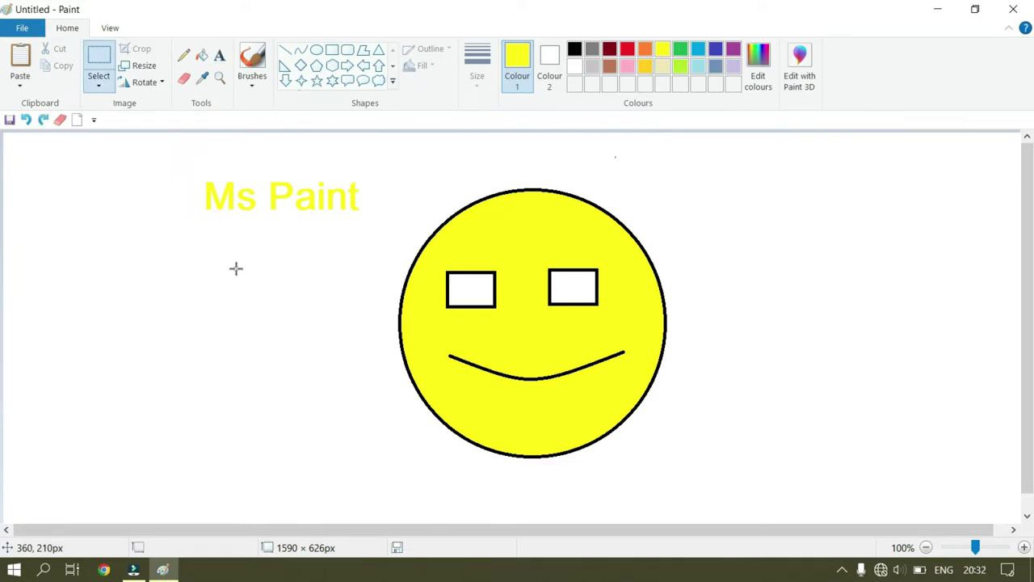
Rectangle-select the 'Ms Paint' text and paste a copy below the original.
{"action": "left_click", "coordinate": [98, 84]}
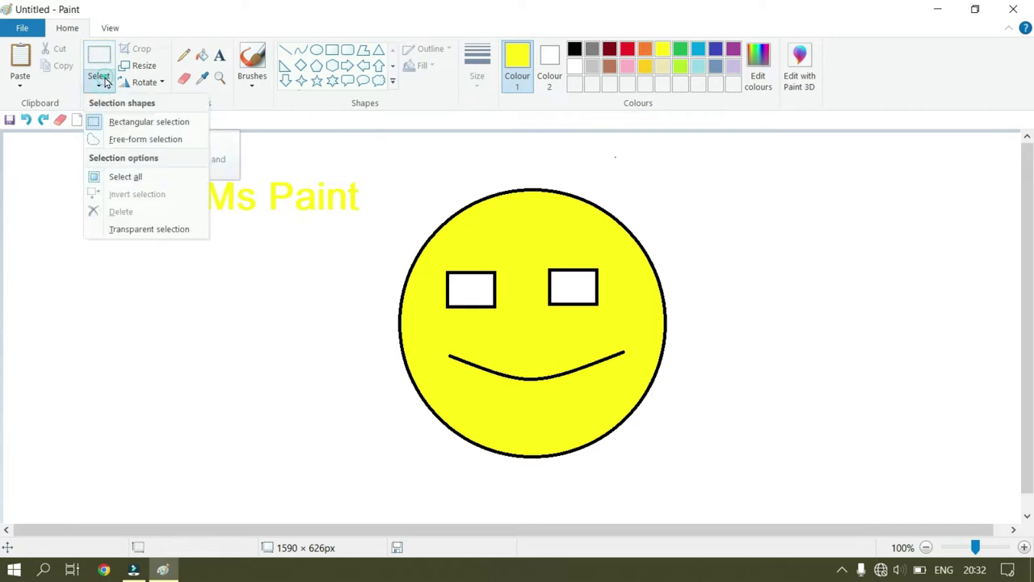
{"action": "left_click", "coordinate": [166, 121]}
{"action": "mouse_move", "coordinate": [187, 168]}
{"action": "left_mouse_down"}
{"action": "mouse_move", "coordinate": [304, 227]}
{"action": "mouse_move", "coordinate": [371, 225]}
{"action": "left_mouse_up"}
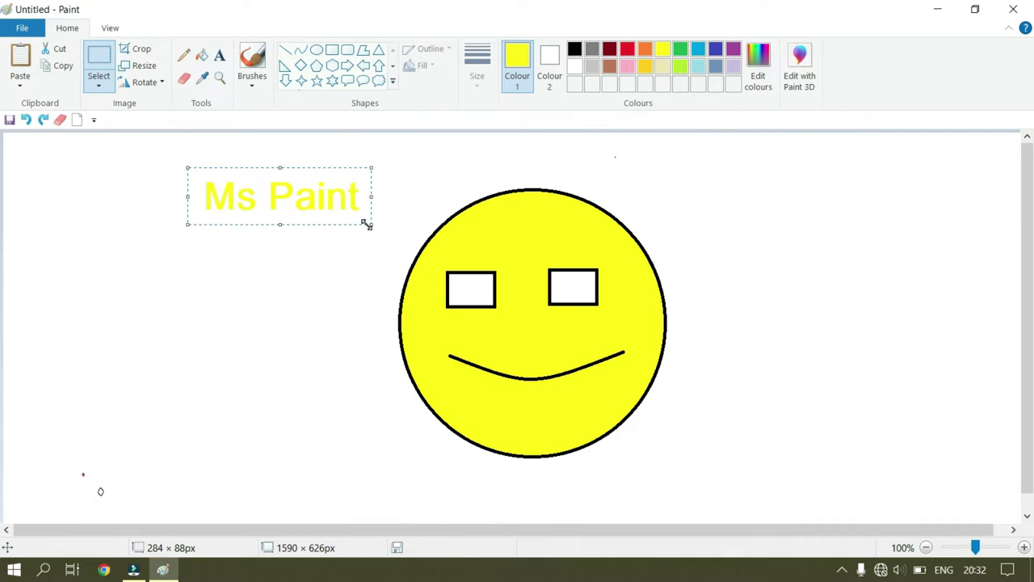
{"action": "key", "text": "ctrl+v"}
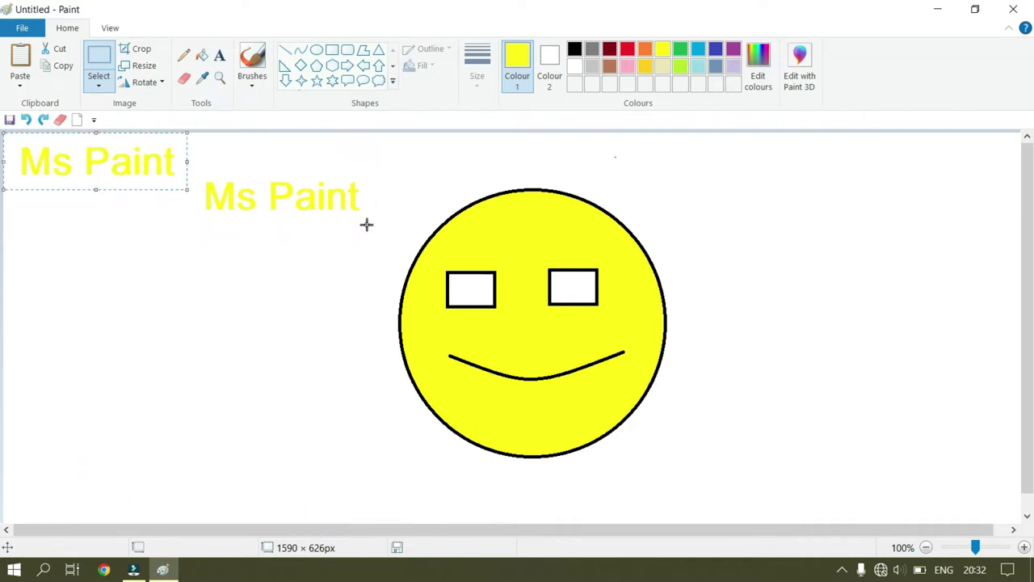
{"action": "mouse_move", "coordinate": [69, 154]}
{"action": "left_mouse_down"}
{"action": "mouse_move", "coordinate": [146, 283]}
{"action": "mouse_move", "coordinate": [163, 278]}
{"action": "left_mouse_up"}
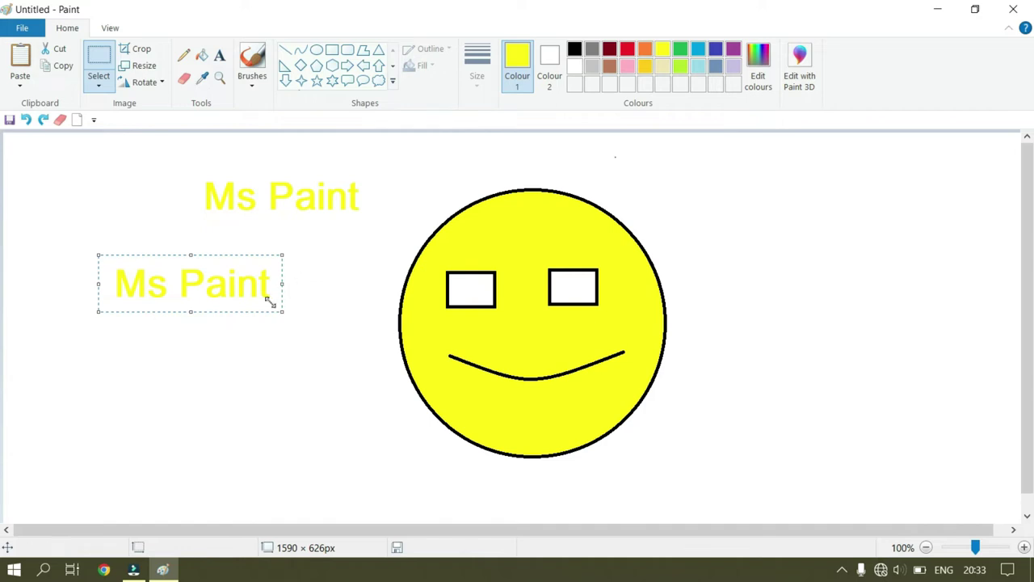
Replace the misplaced copy with a re-pasted 'Ms Paint' beneath the original, then trigger the save prompt.
{"action": "key", "text": "Delete"}
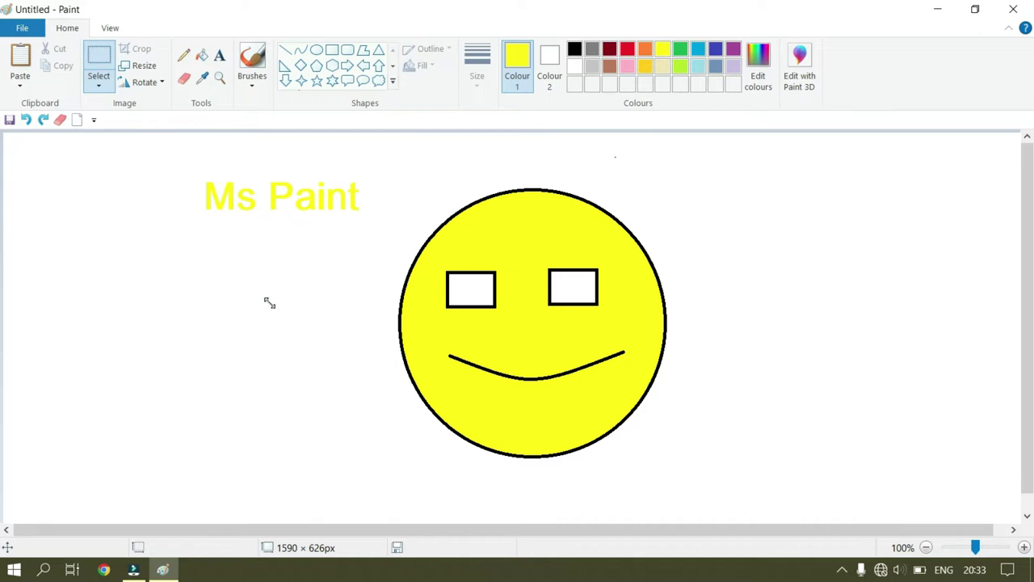
{"action": "key", "text": "ctrl+v"}
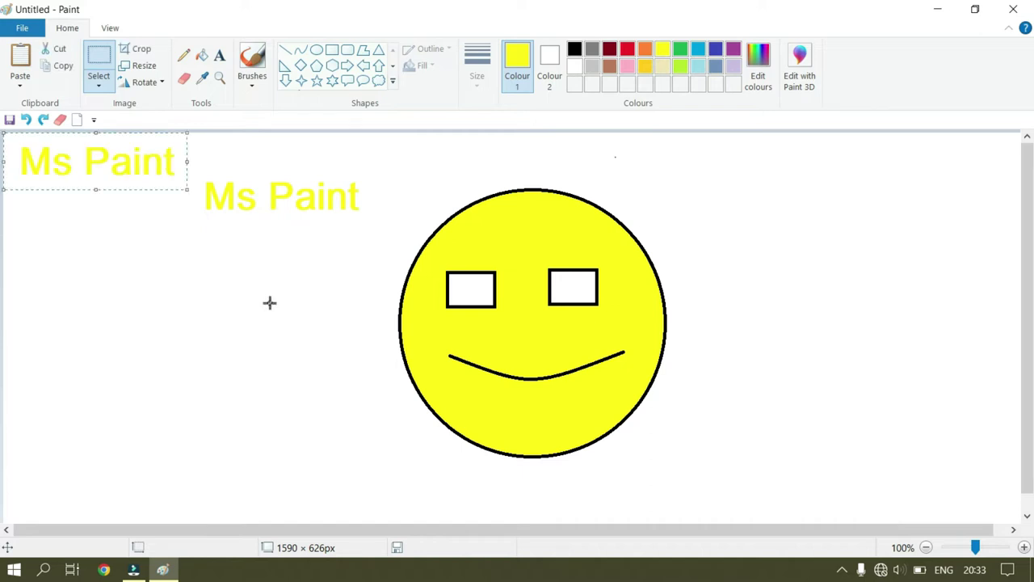
{"action": "mouse_move", "coordinate": [104, 154]}
{"action": "left_mouse_down"}
{"action": "mouse_move", "coordinate": [323, 148]}
{"action": "mouse_move", "coordinate": [244, 272]}
{"action": "left_mouse_up"}
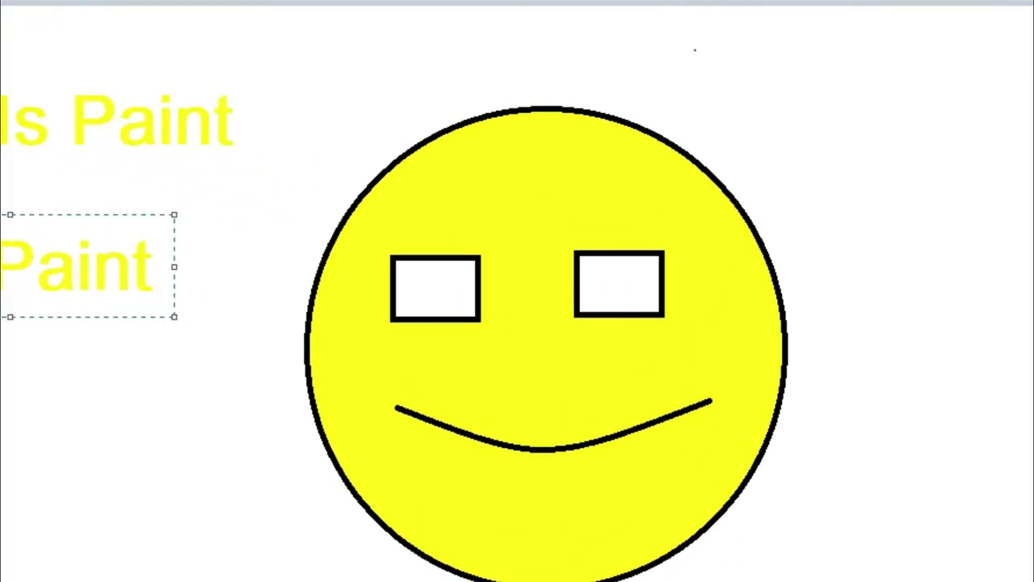
{"action": "key", "text": "ctrl+n"}
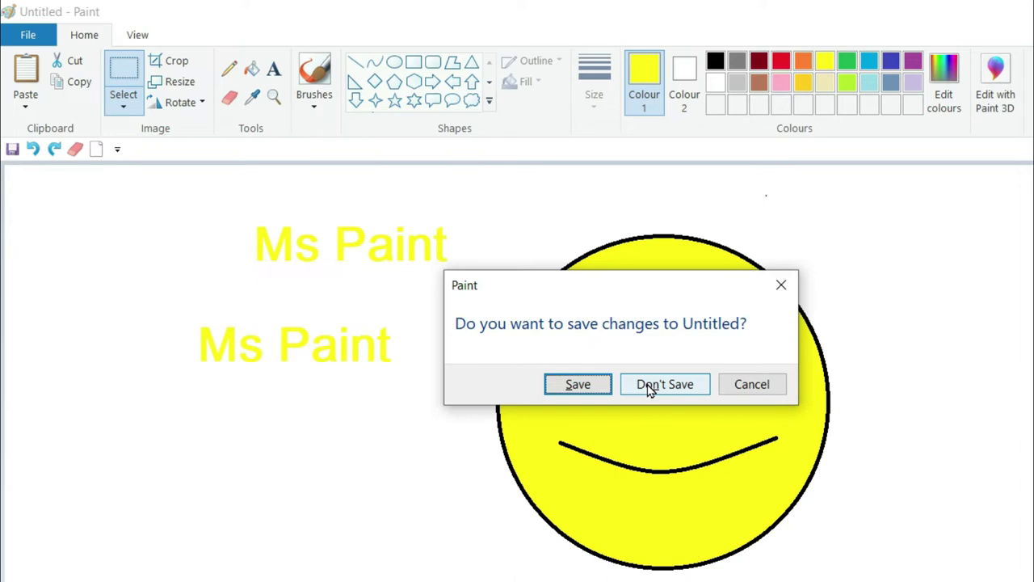
Confirm saving changes and name the file 'Ms paint' in the Save As dialog.
{"action": "left_click", "coordinate": [588, 384]}
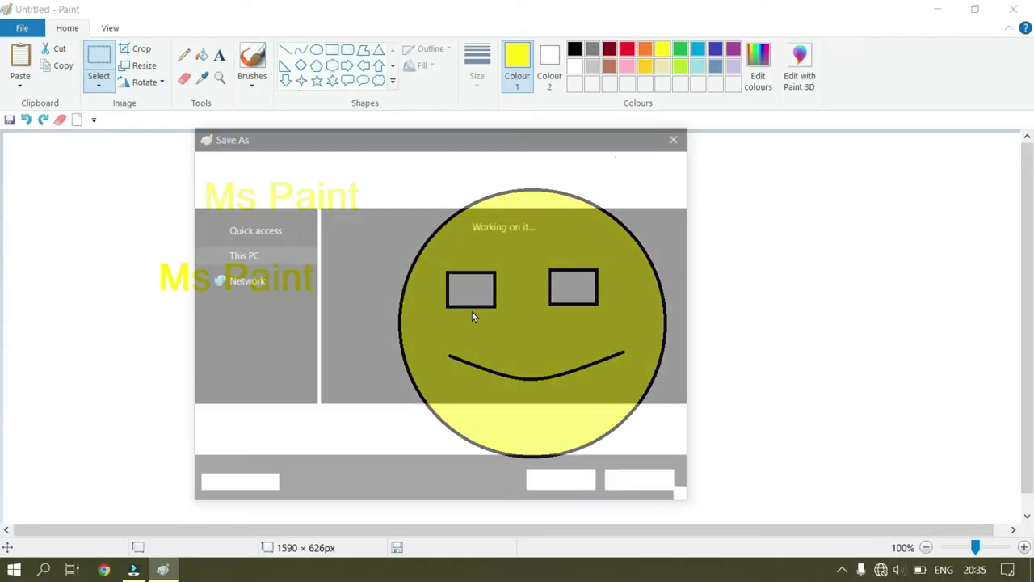
{"action": "left_click", "coordinate": [353, 422]}
{"action": "key", "text": "BackSpace"}
{"action": "type", "text": "Ms paint"}
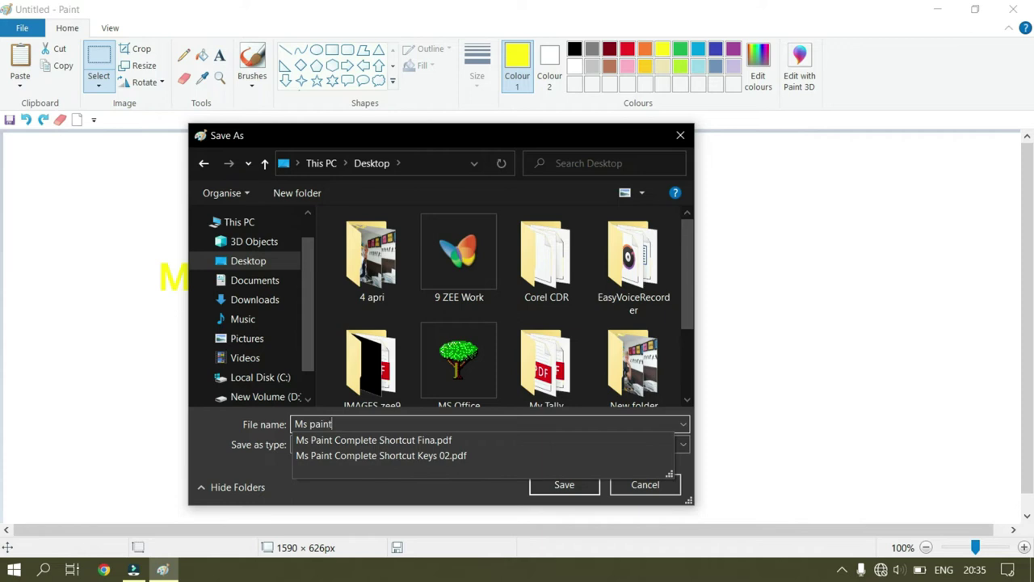
{"action": "left_click", "coordinate": [564, 484]}
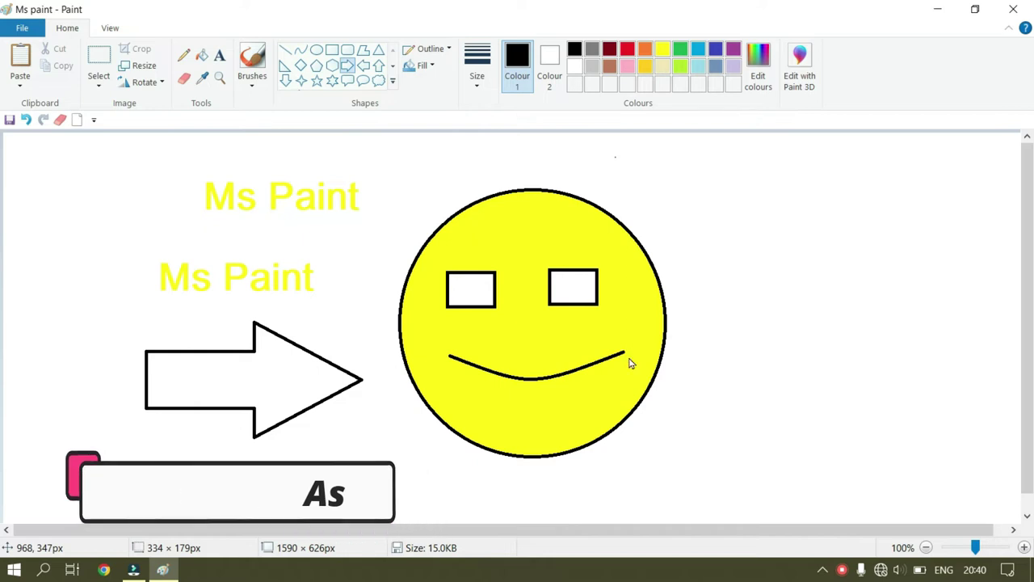
Save a PNG copy named 'Ms paint 55' using Save As.
{"action": "key", "text": "F12"}
{"action": "mouse_move", "coordinate": [638, 355]}
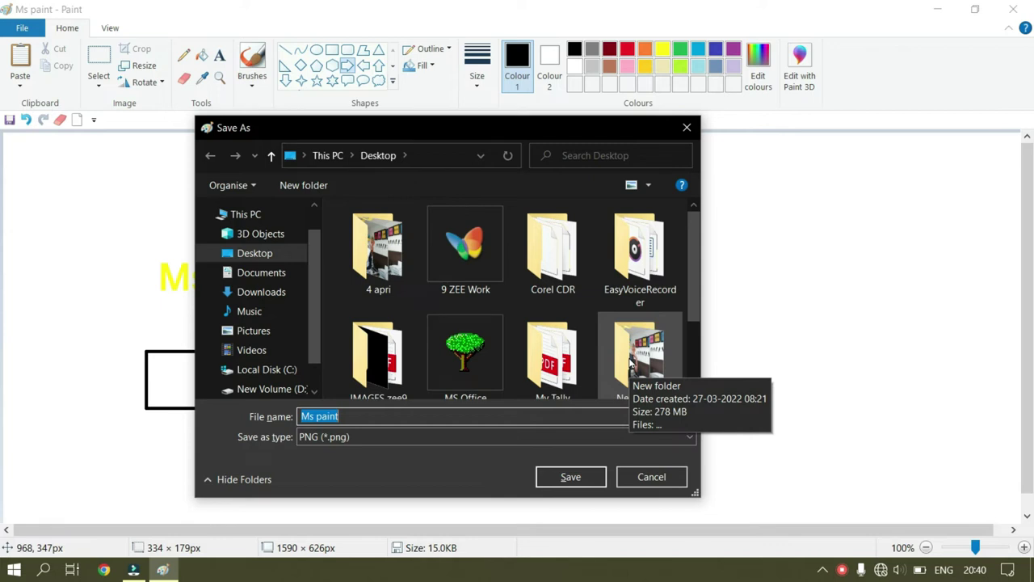
{"action": "left_click", "coordinate": [355, 416]}
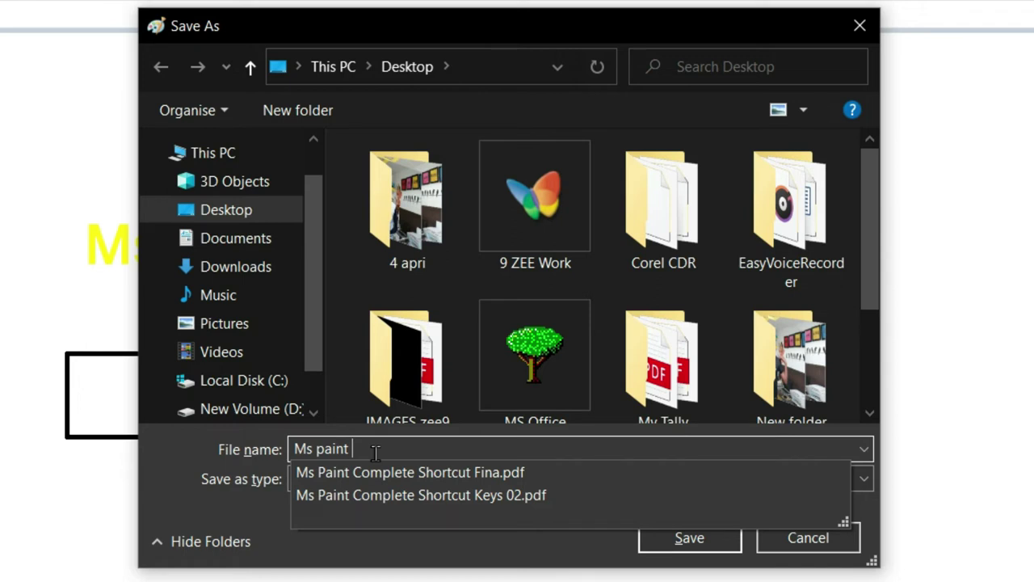
{"action": "type", "text": "55"}
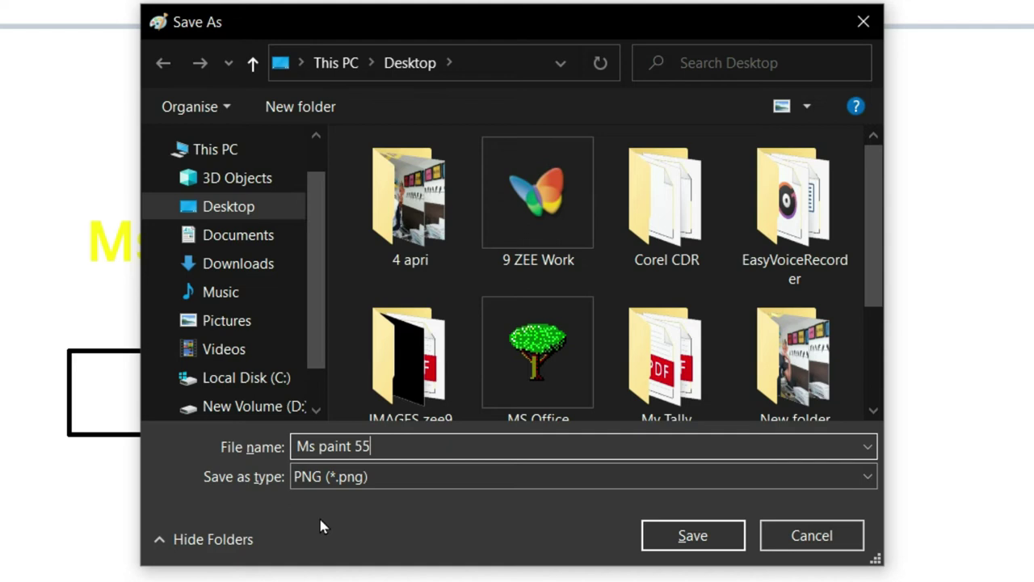
{"action": "left_click", "coordinate": [678, 545]}
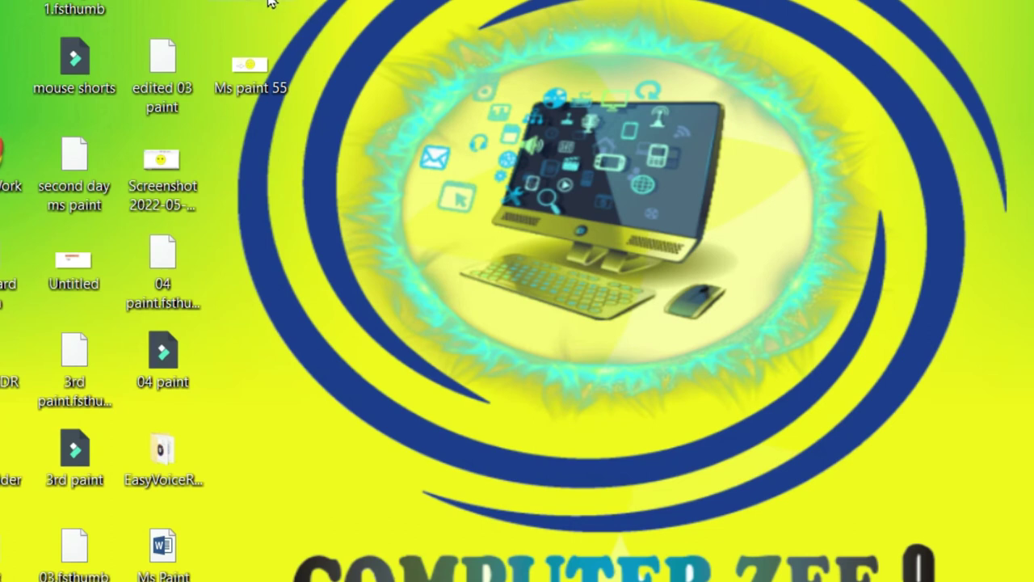
Open 'Ms paint 55' in Paint from its Desktop icon.
{"action": "double_click", "coordinate": [265, 81]}
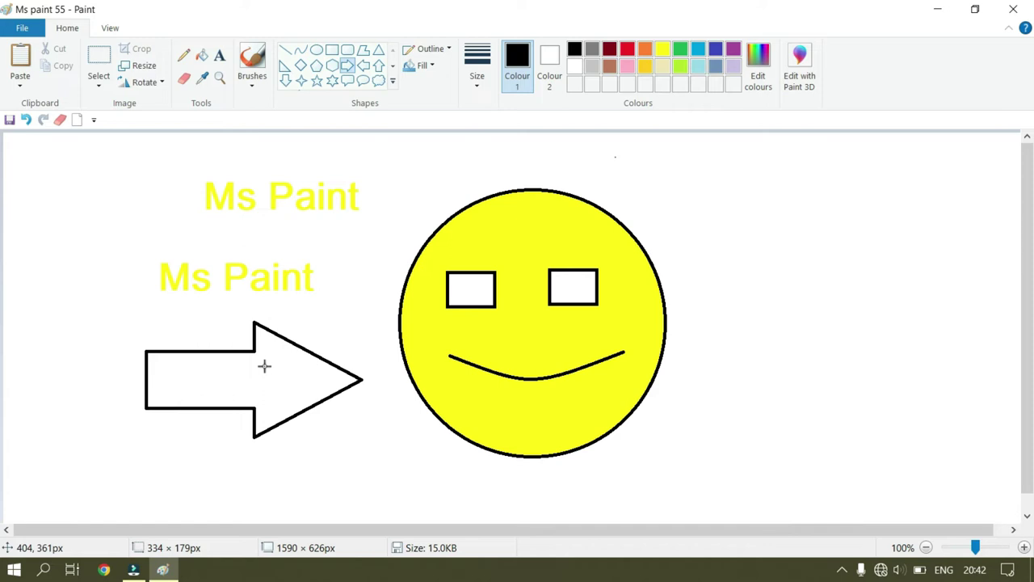
{"action": "key", "text": "ctrl+p"}
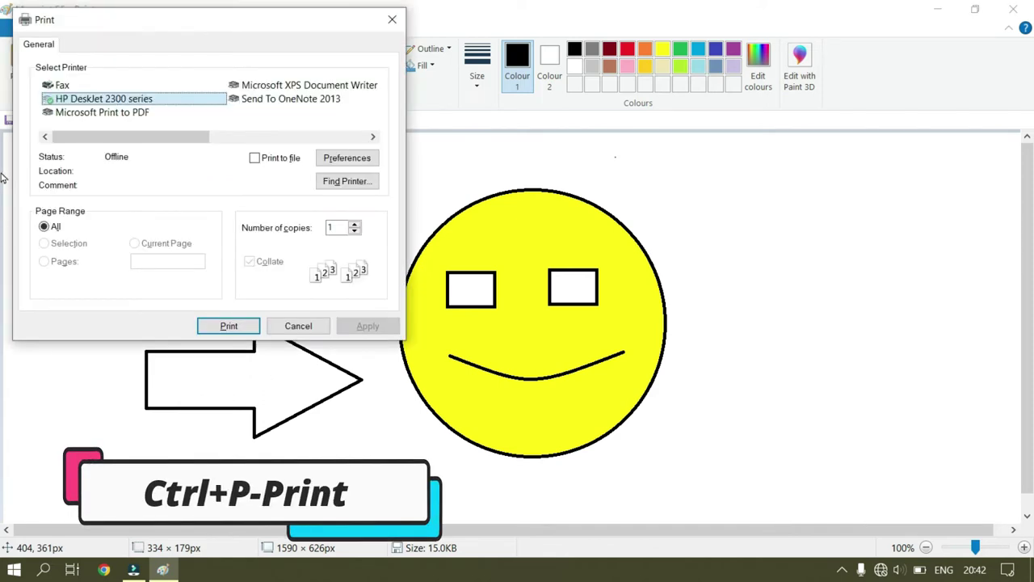
{"action": "mouse_move", "coordinate": [117, 21]}
{"action": "left_mouse_down"}
{"action": "mouse_move", "coordinate": [413, 184]}
{"action": "mouse_move", "coordinate": [407, 159]}
{"action": "left_mouse_up"}
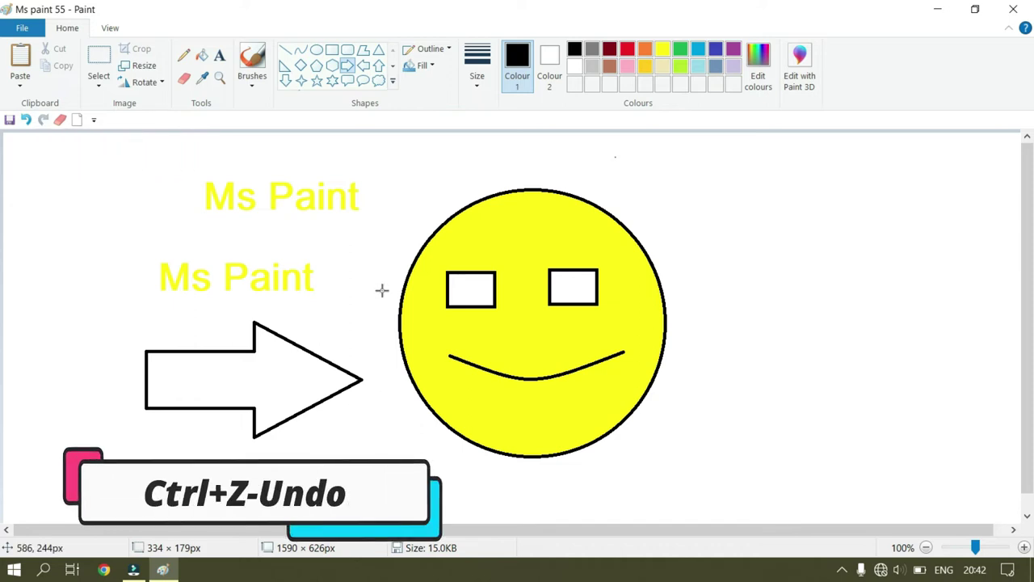
{"action": "left_click", "coordinate": [28, 119]}
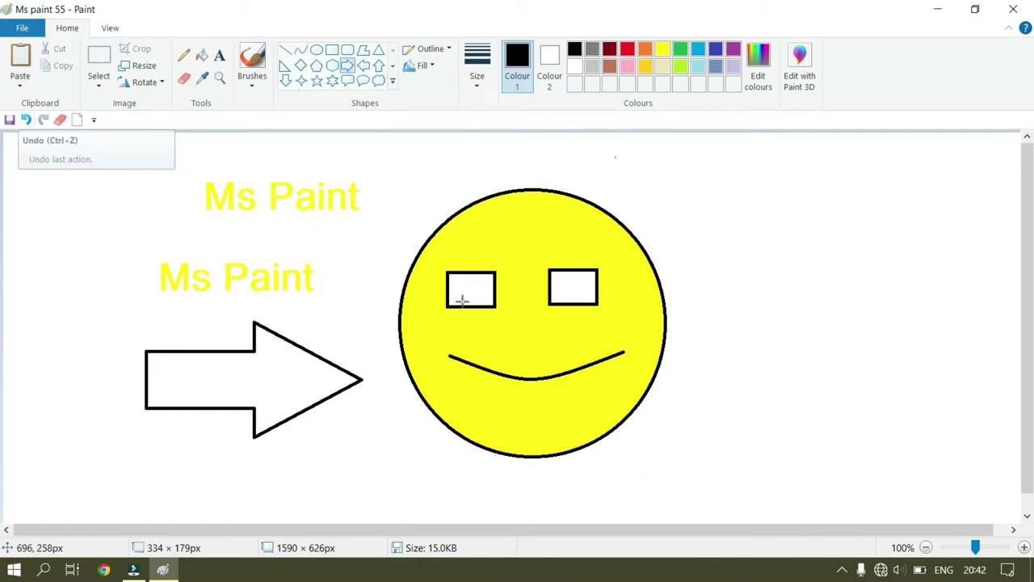
{"action": "key", "text": "ctrl+z"}
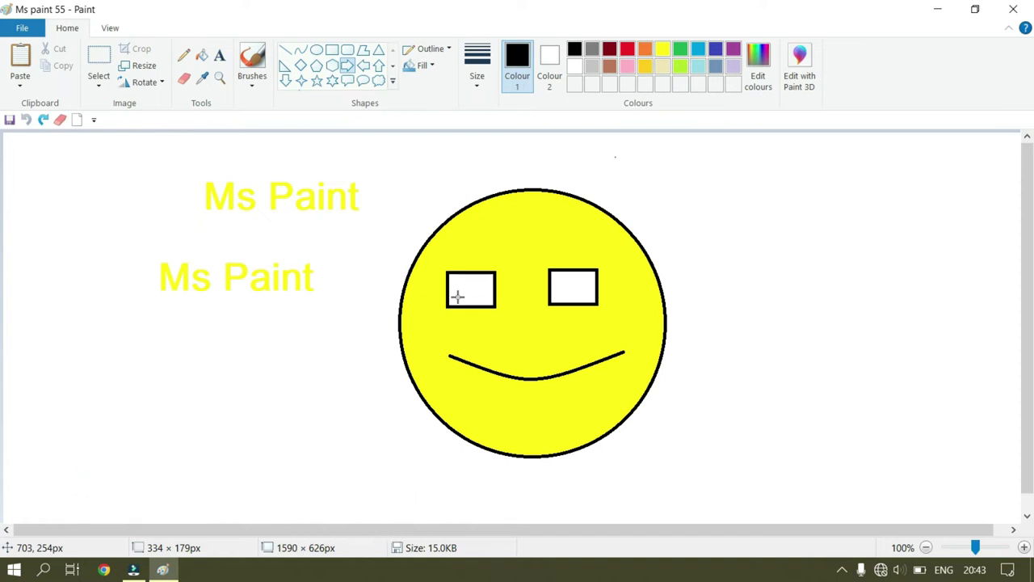
{"action": "key", "text": "ctrl+y"}
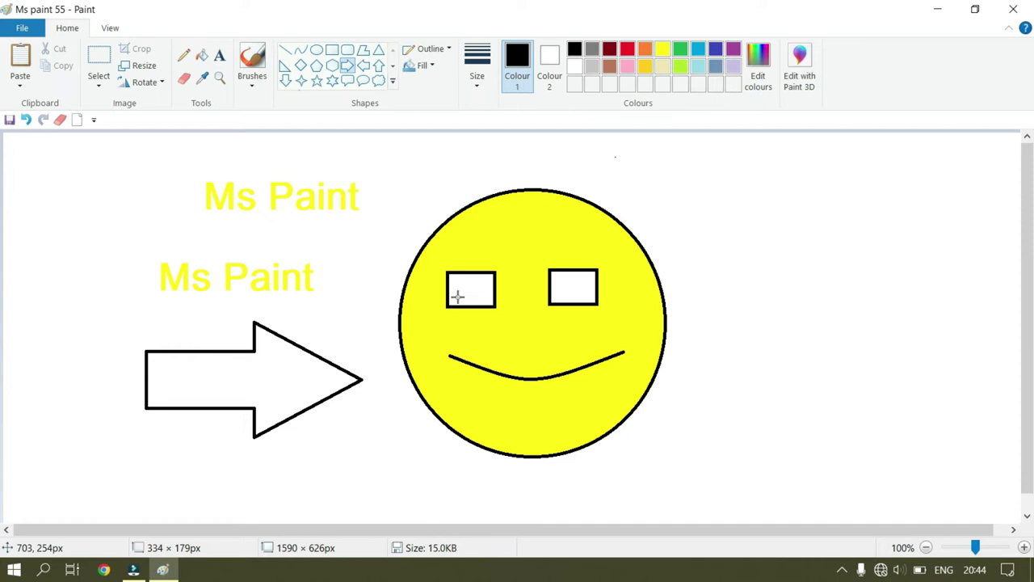
{"action": "key", "text": "ctrl+p"}
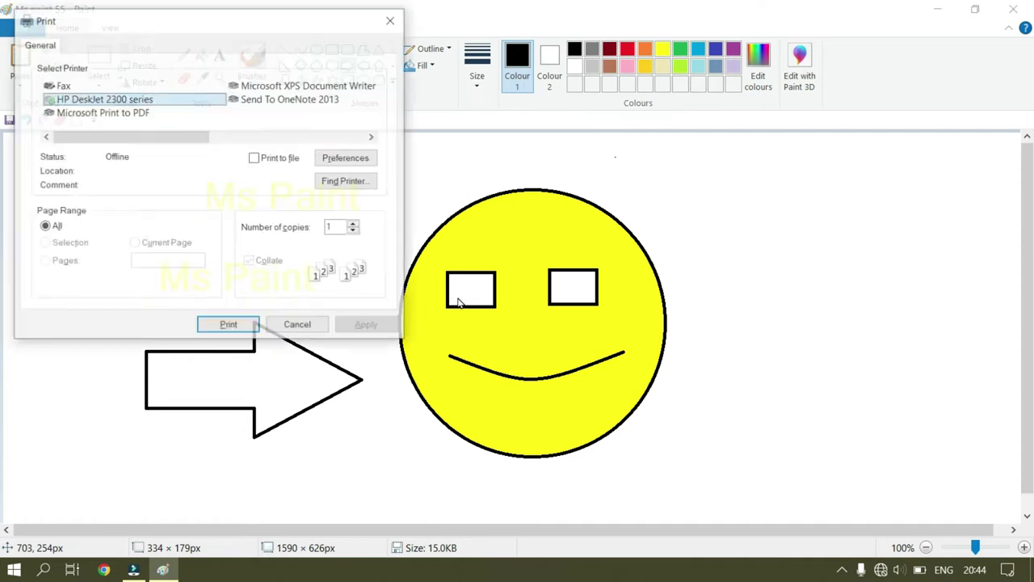
{"action": "left_click_drag", "start_coordinate": [213, 33], "coordinate": [529, 183]}
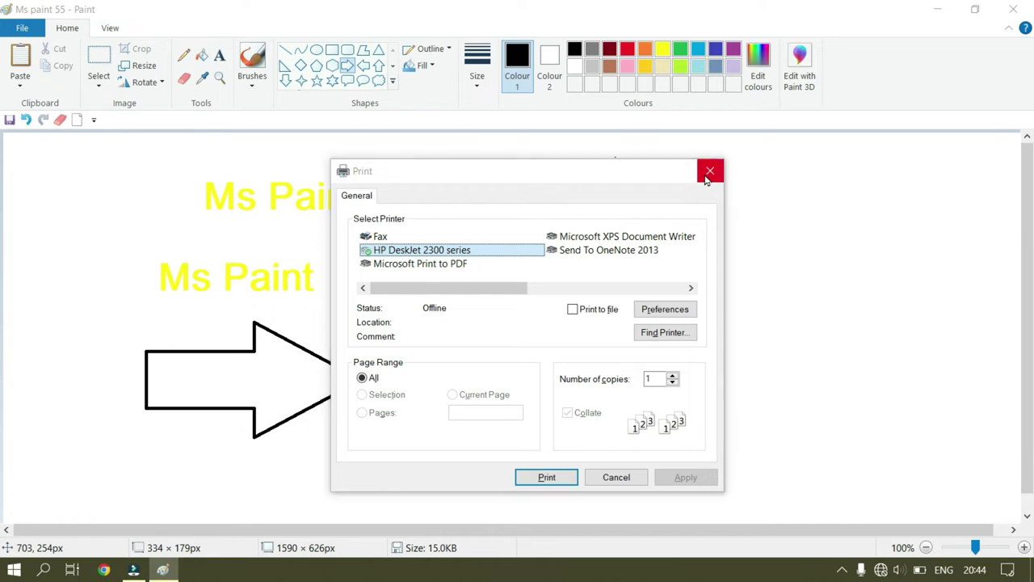
{"action": "left_click", "coordinate": [709, 173]}
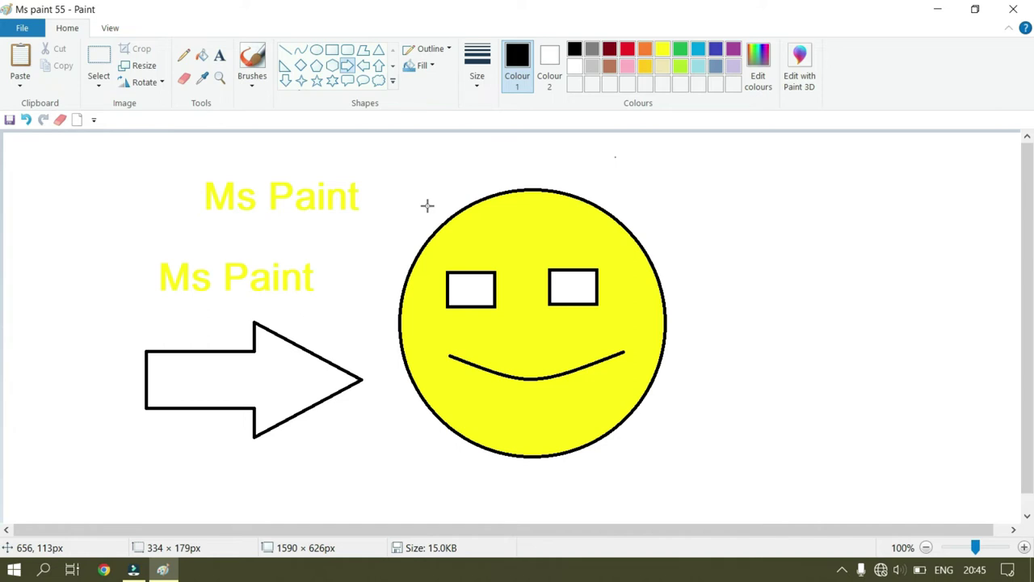
Delete the arrow via a rectangular selection and erase a strip across the lower face.
{"action": "left_click", "coordinate": [98, 61]}
{"action": "left_click_drag", "start_coordinate": [114, 310], "coordinate": [380, 480]}
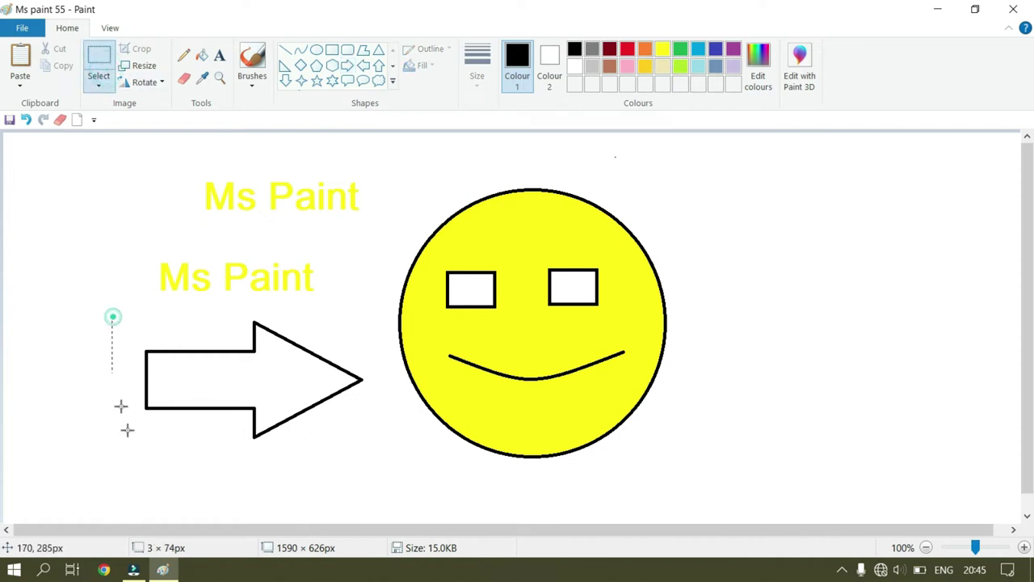
{"action": "key", "text": "Delete"}
{"action": "left_click_drag", "start_coordinate": [113, 317], "coordinate": [375, 449]}
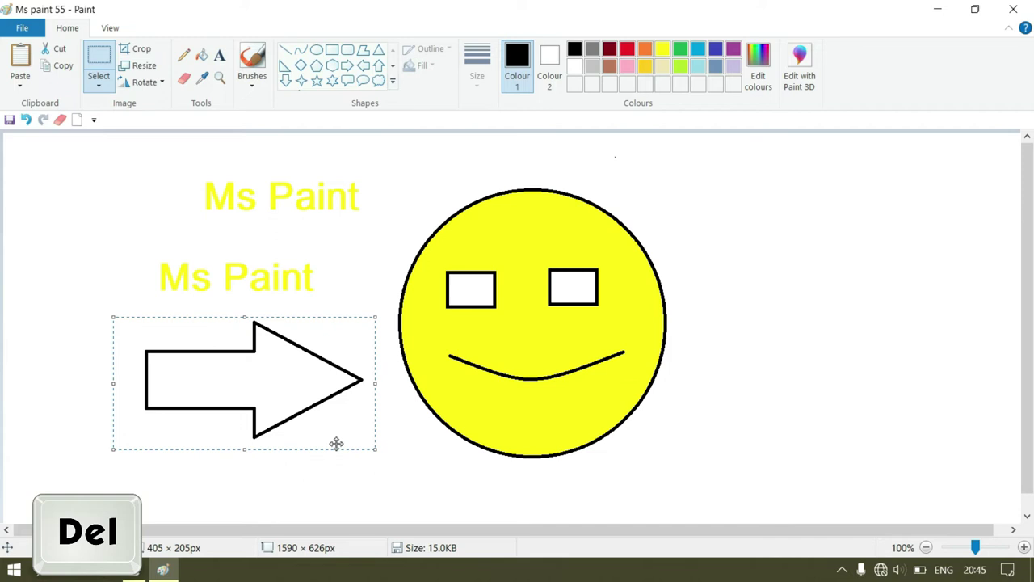
{"action": "key", "text": "Delete"}
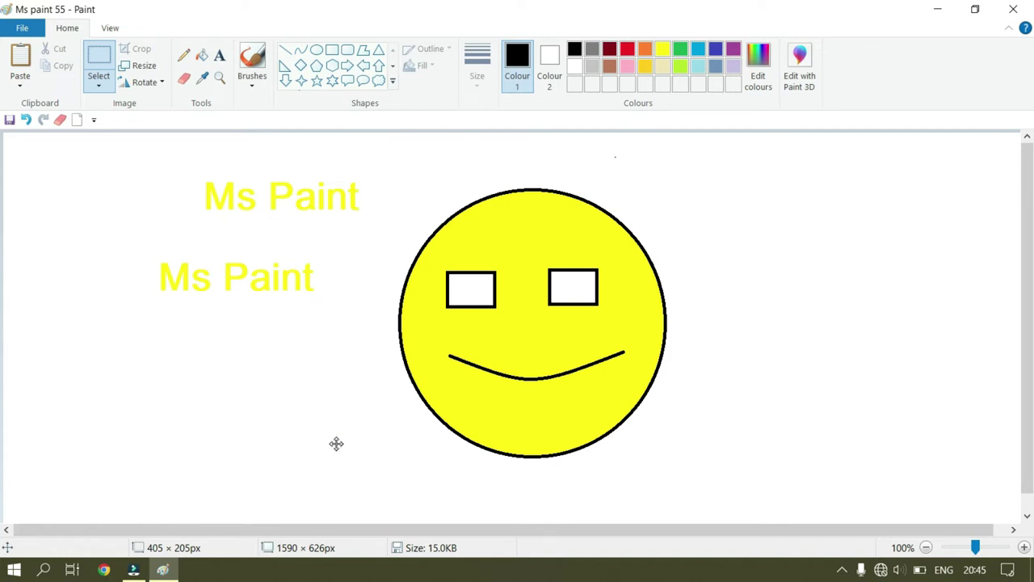
{"action": "left_click", "coordinate": [189, 83]}
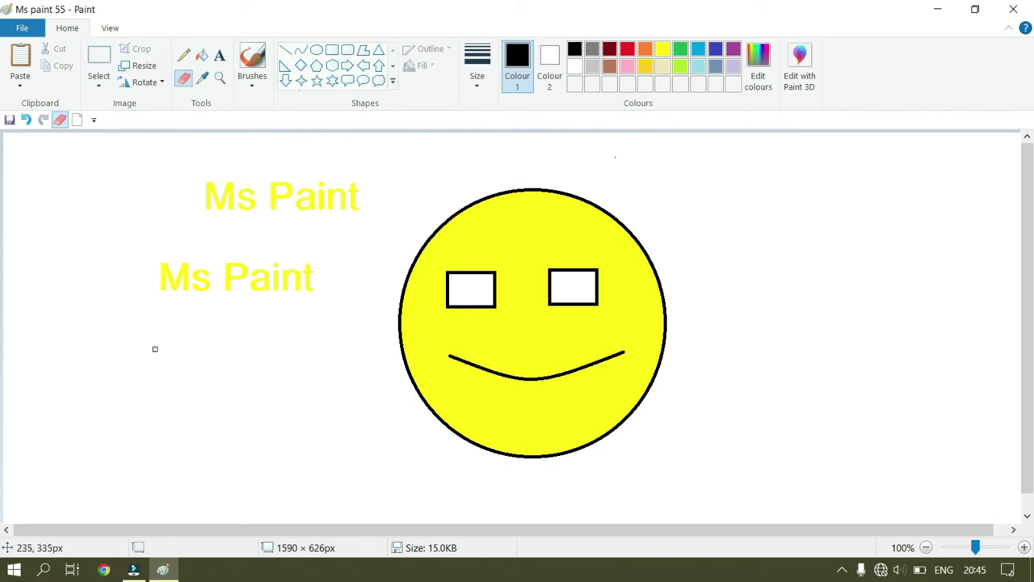
{"action": "left_click_drag", "start_coordinate": [432, 336], "coordinate": [520, 342]}
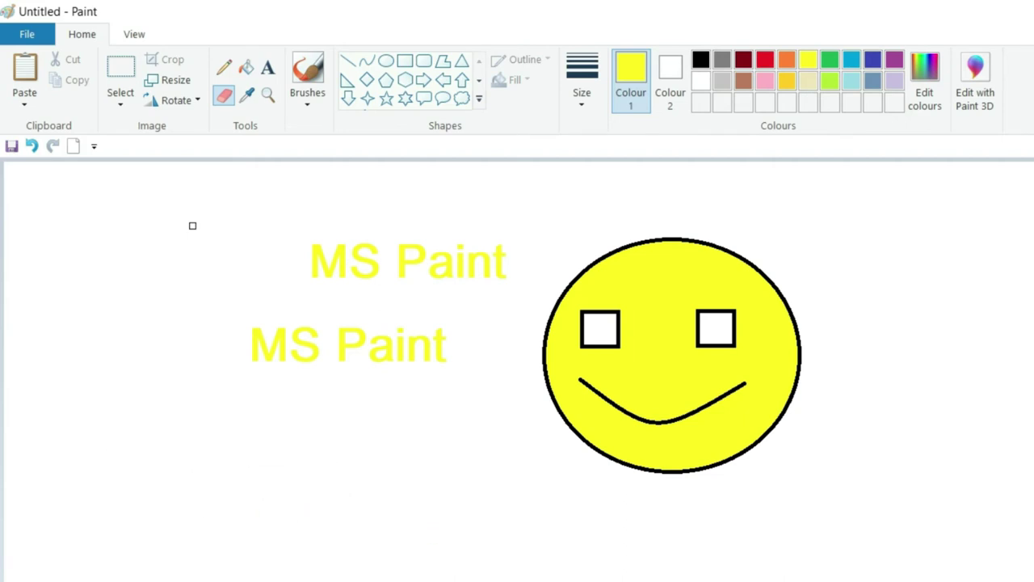
Type 'My PC' below the two Ms Paint labels and make it italic.
{"action": "left_click", "coordinate": [267, 68]}
{"action": "left_click", "coordinate": [231, 428]}
{"action": "type", "text": "M"}
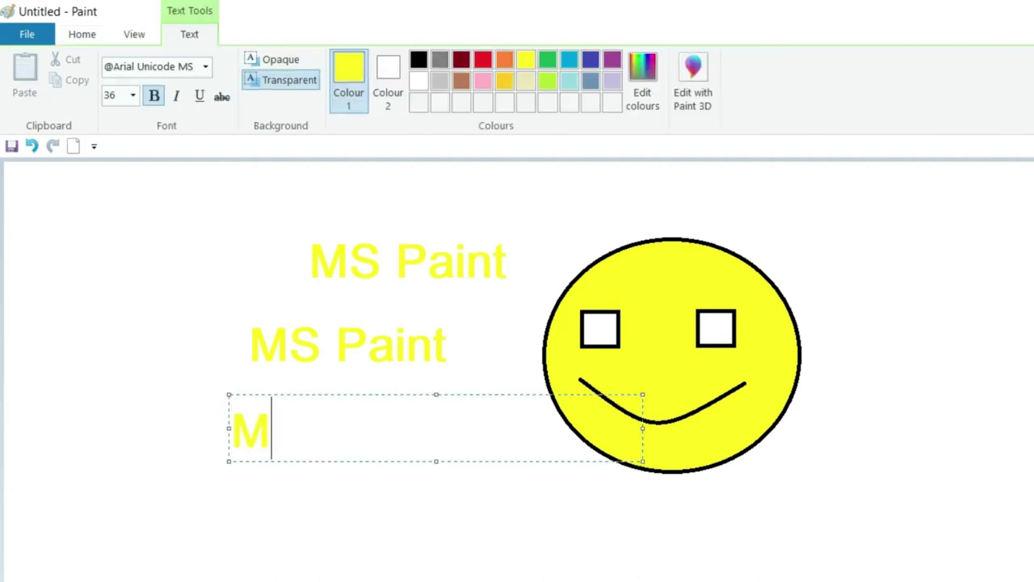
{"action": "type", "text": "y PC"}
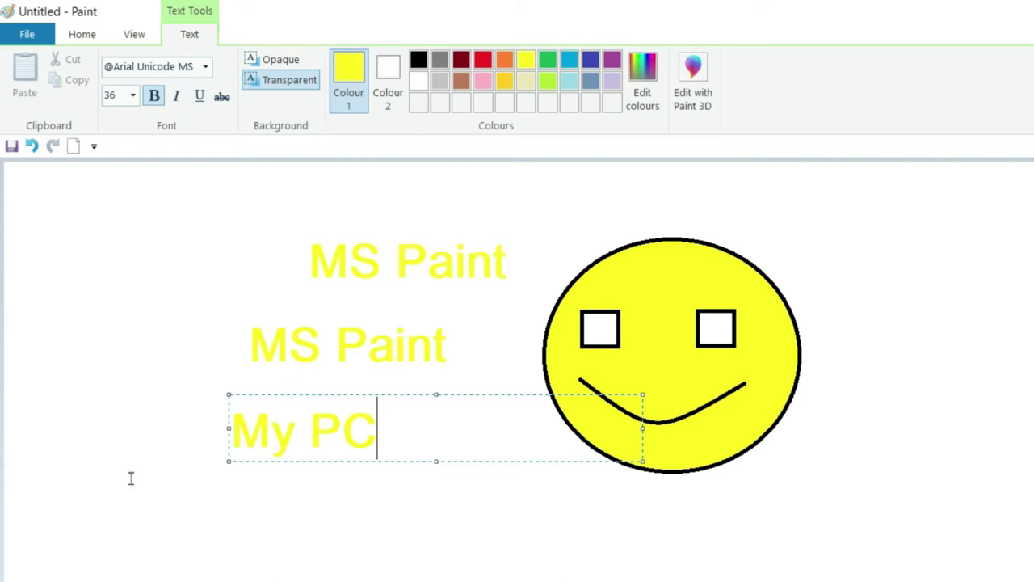
{"action": "left_click_drag", "start_coordinate": [395, 429], "coordinate": [236, 443]}
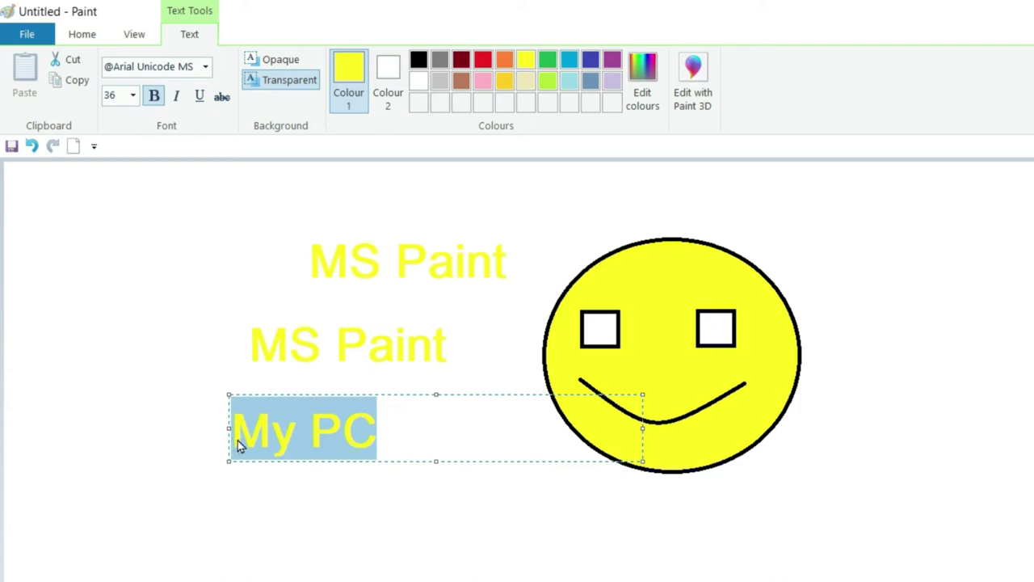
{"action": "key", "text": "ctrl+i"}
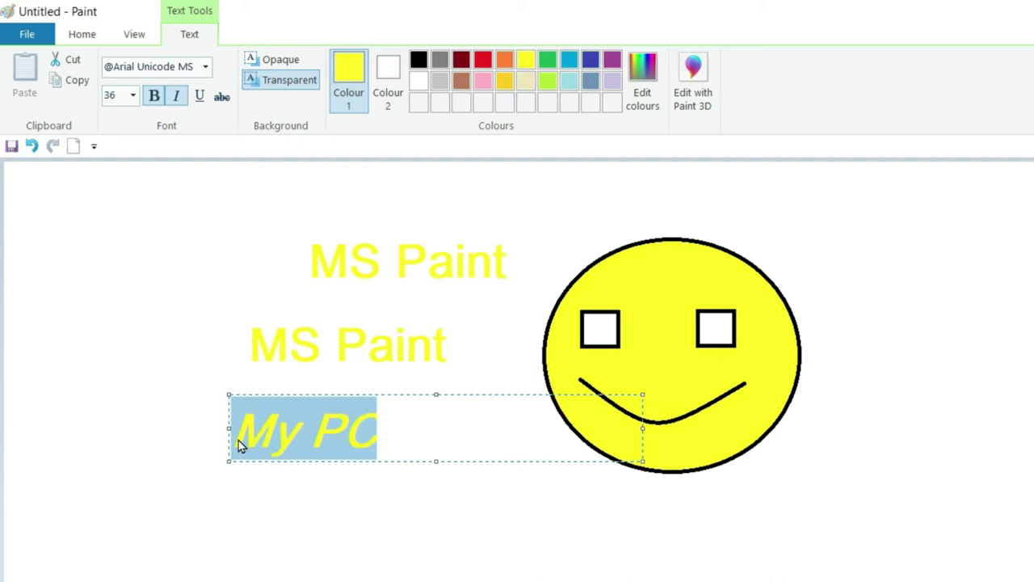
{"action": "key", "text": "ctrl+i"}
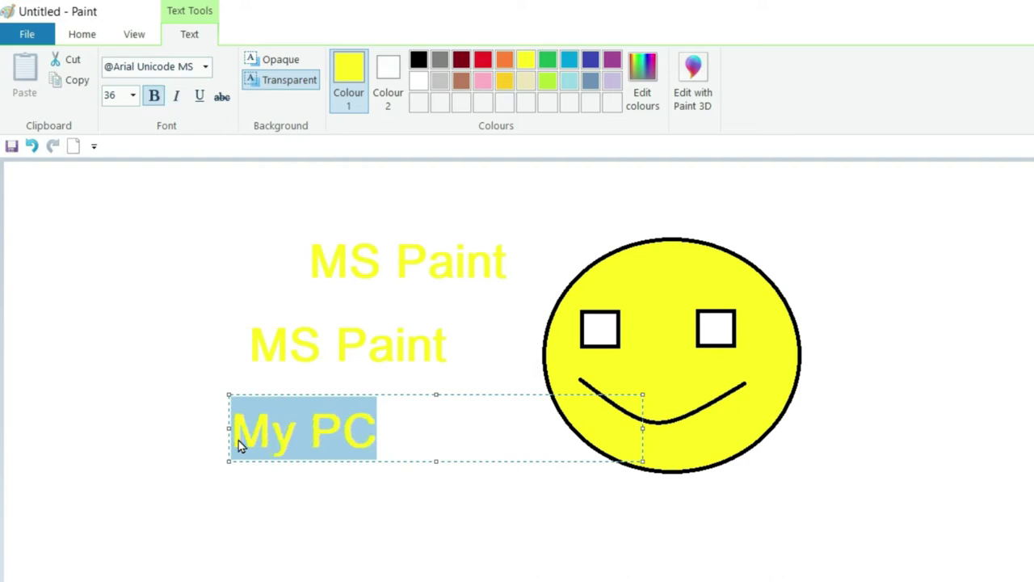
{"action": "key", "text": "ctrl+i"}
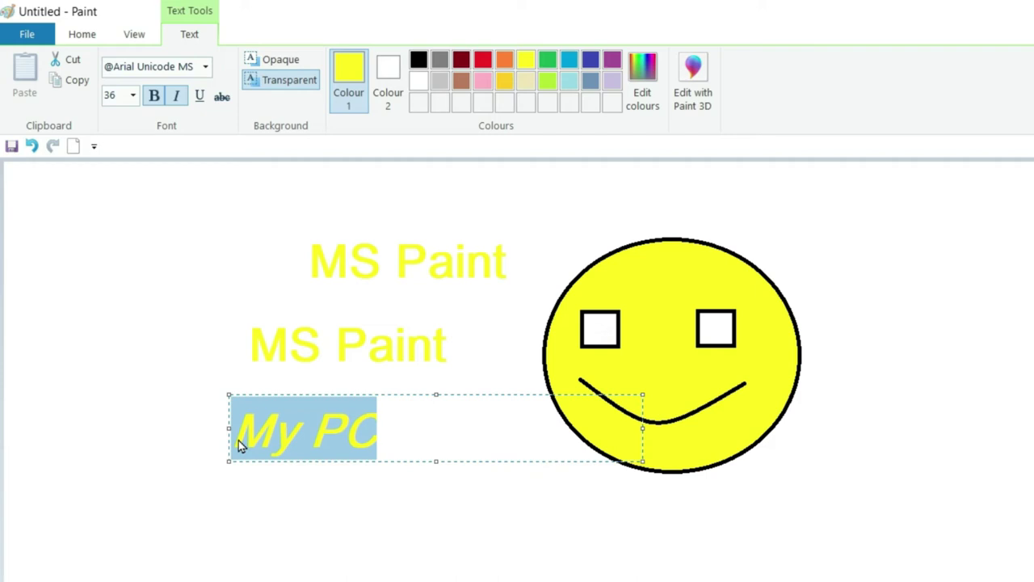
{"action": "key", "text": "ctrl+i"}
{"action": "key", "text": "ctrl+i"}
{"action": "key", "text": "ctrl+i"}
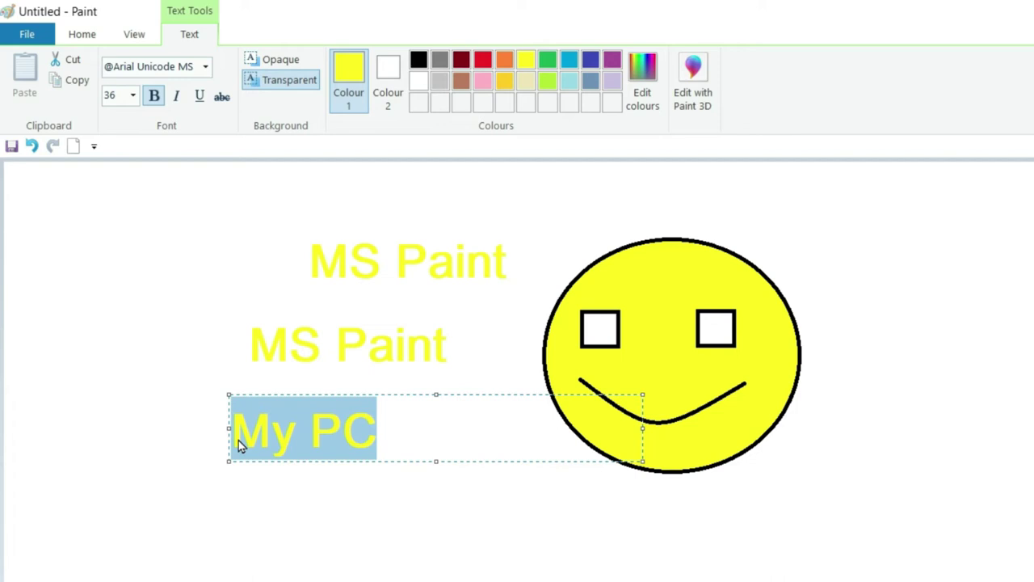
{"action": "left_click", "coordinate": [178, 100]}
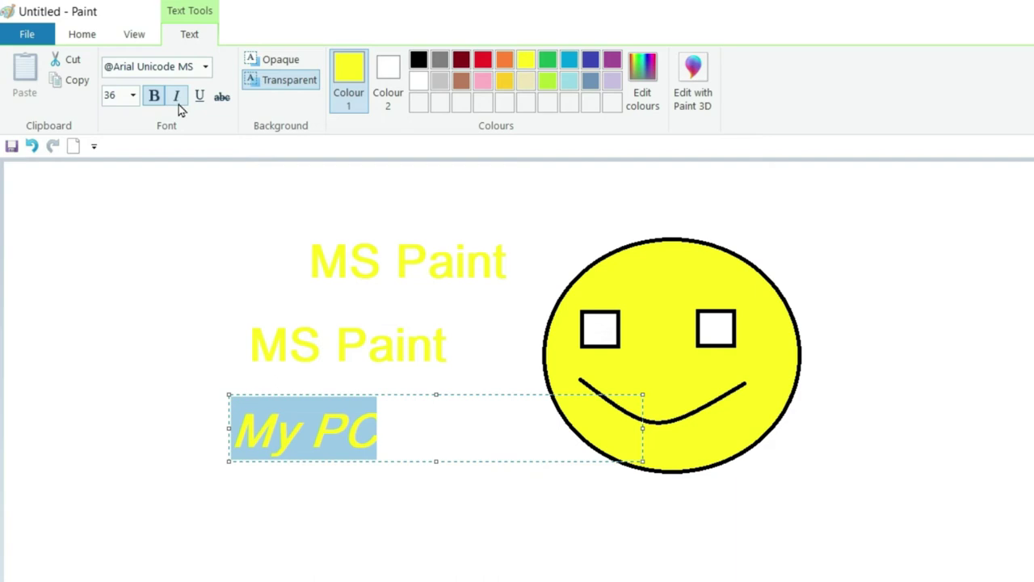
{"action": "left_click", "coordinate": [233, 161]}
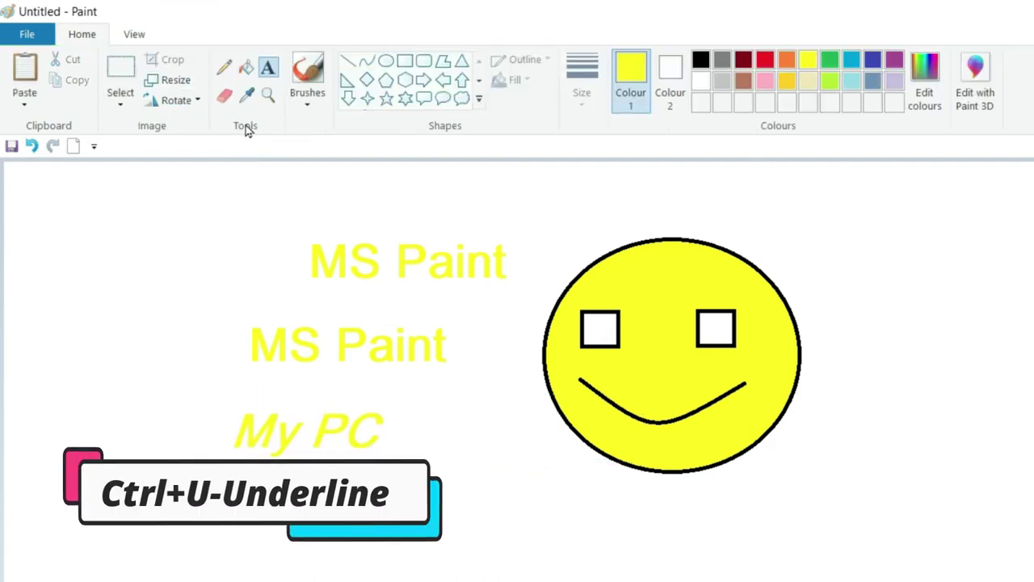
Type 'My Data' beneath My PC, formatted italic and underlined.
{"action": "left_click", "coordinate": [267, 68]}
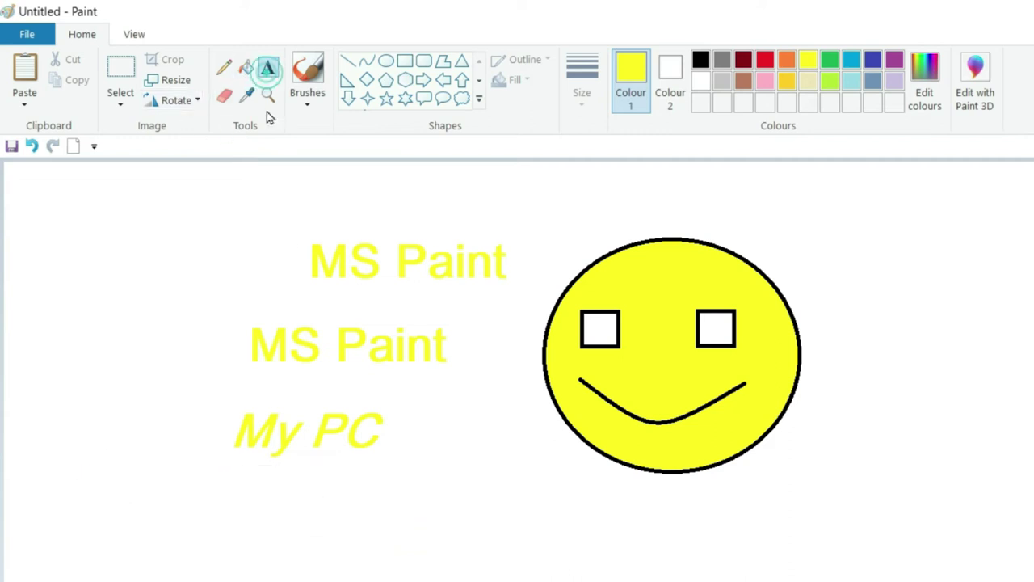
{"action": "left_click", "coordinate": [263, 500]}
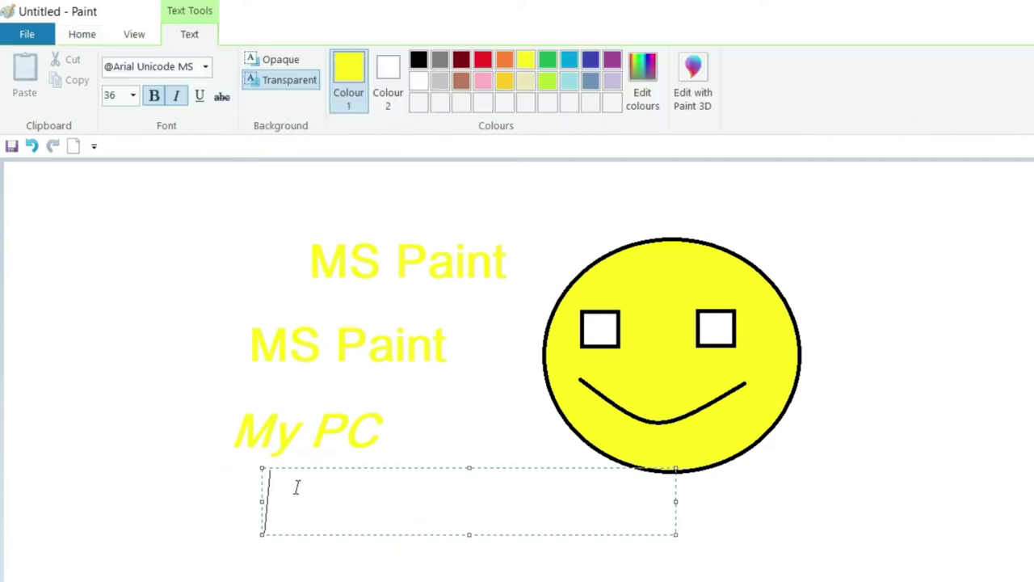
{"action": "left_click", "coordinate": [176, 95]}
{"action": "type", "text": "My Data"}
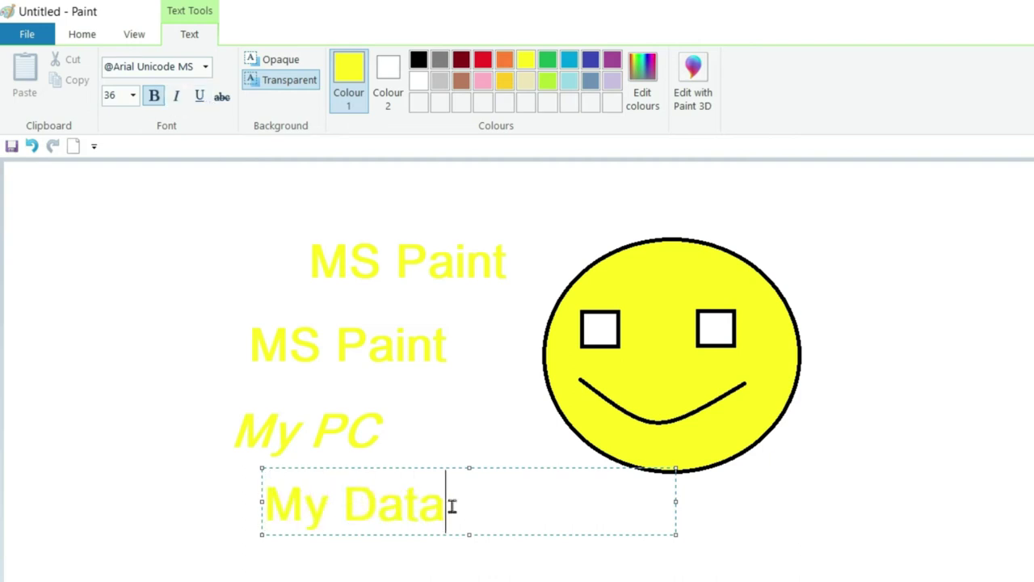
{"action": "left_click_drag", "start_coordinate": [452, 506], "coordinate": [267, 524]}
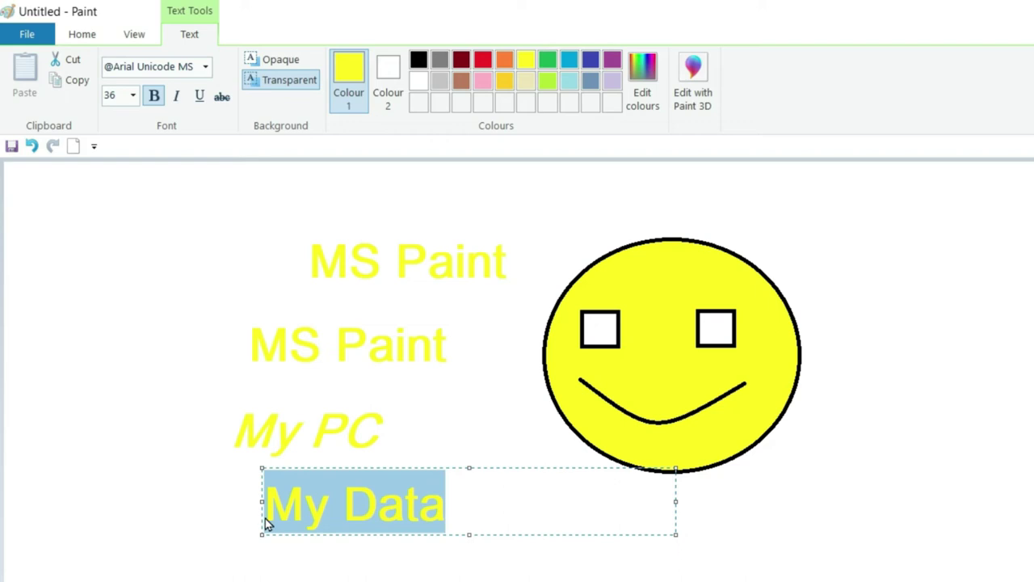
{"action": "key", "text": "ctrl+i"}
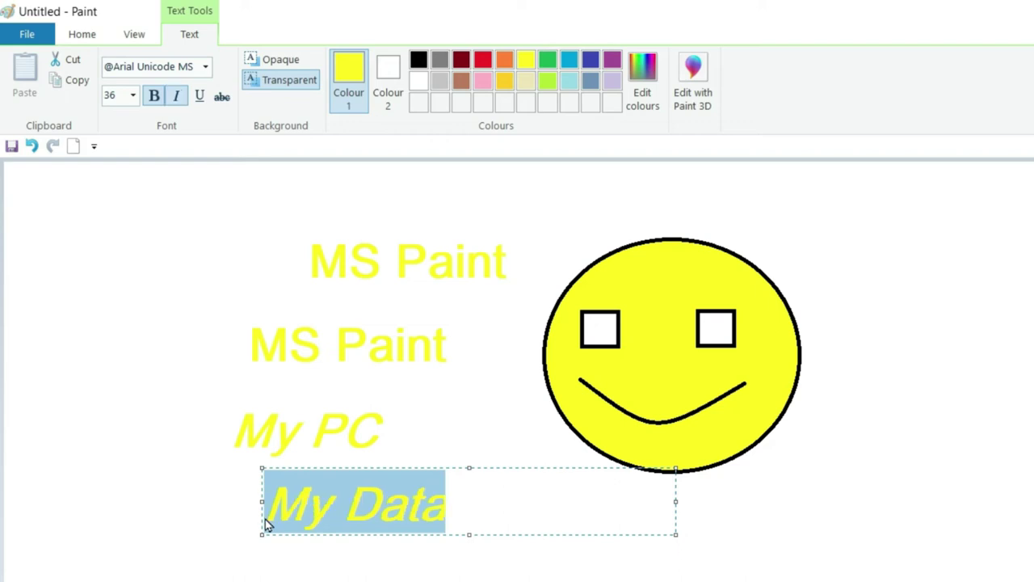
{"action": "key", "text": "ctrl+u"}
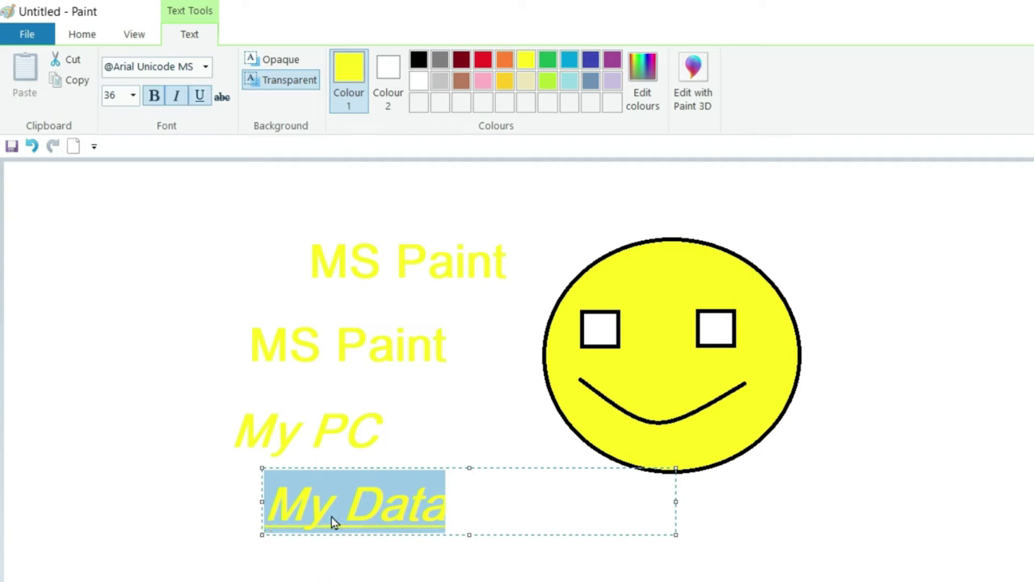
{"action": "left_click", "coordinate": [913, 546]}
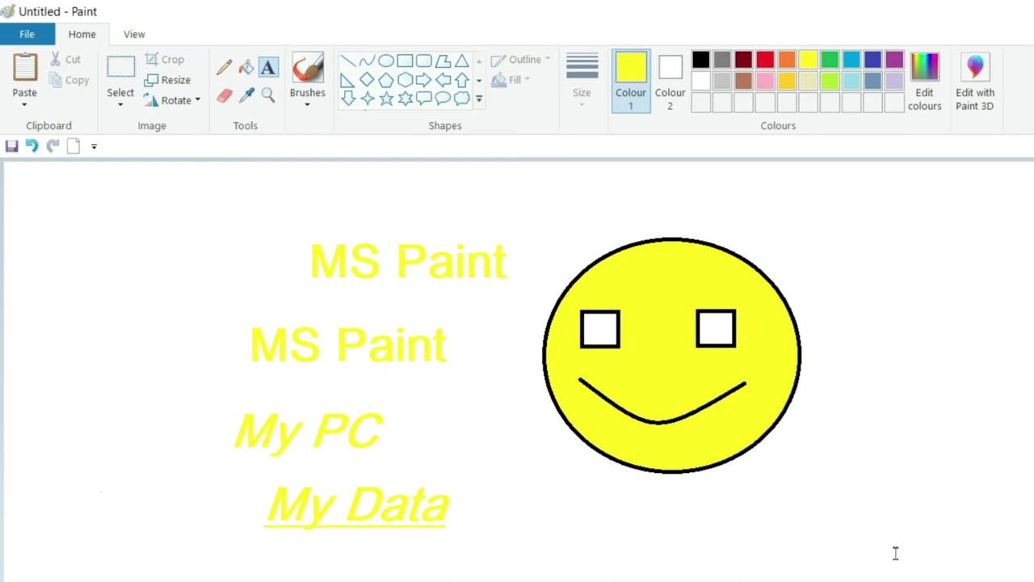
Check the Image Properties and keep the canvas at 1590 × 626 pixels.
{"action": "key", "text": "ctrl+e"}
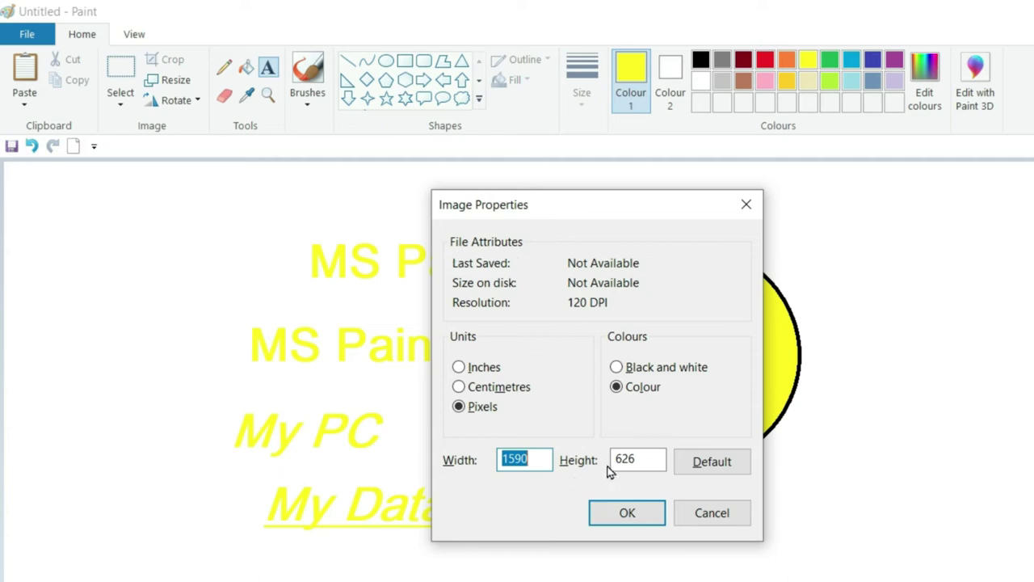
{"action": "left_click", "coordinate": [711, 512]}
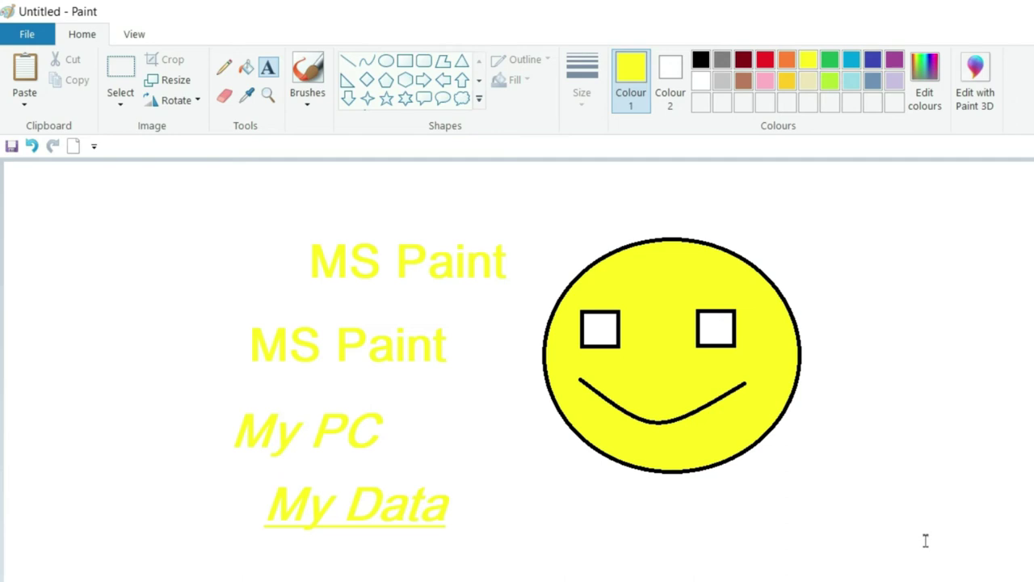
{"action": "key", "text": "ctrl+F11"}
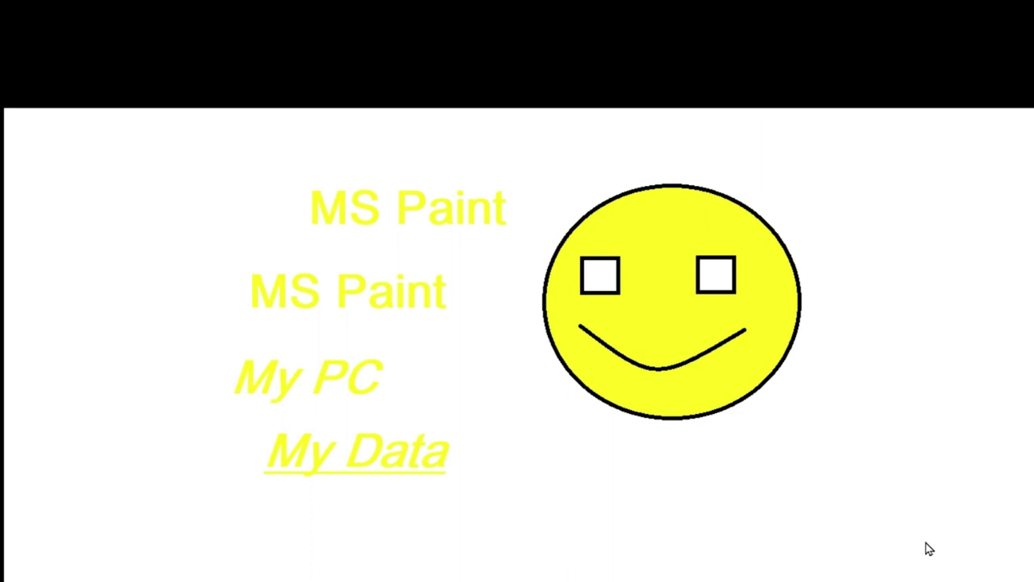
{"action": "key", "text": "Escape"}
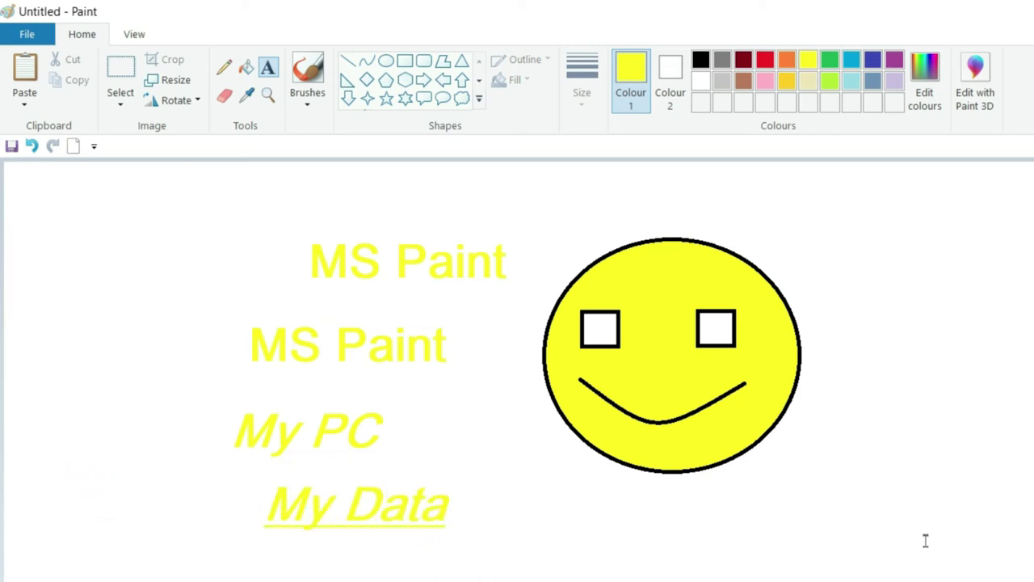
Turn on rulers along the canvas edges and gridlines over the drawing.
{"action": "key", "text": "ctrl+r"}
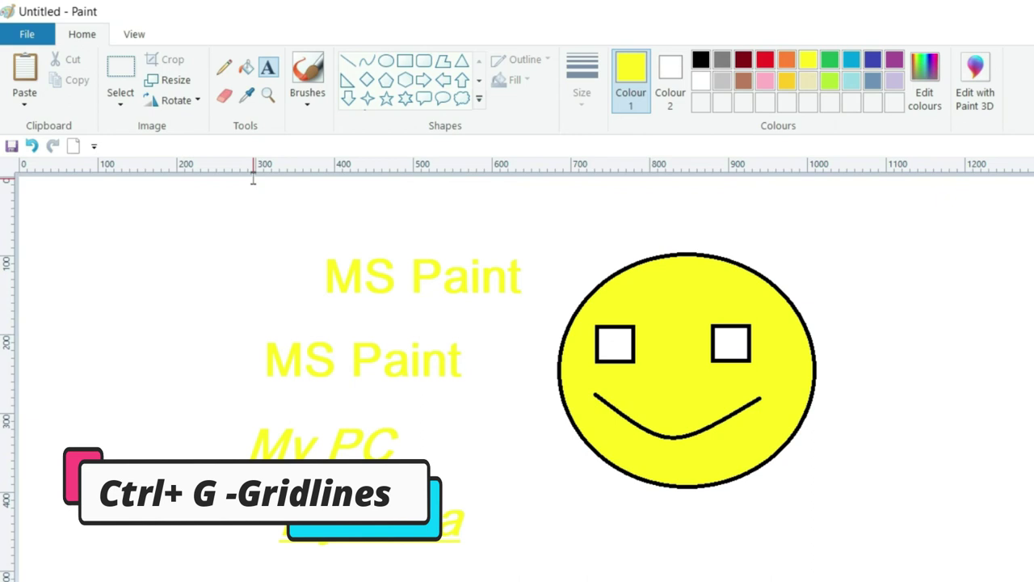
{"action": "key", "text": "ctrl+g"}
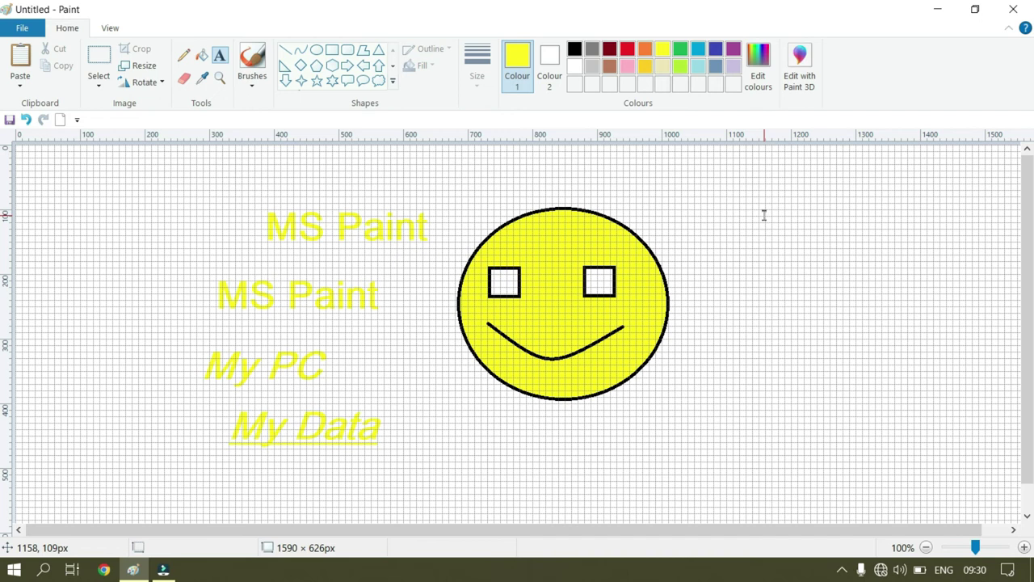
{"action": "key", "text": "ctrl+Page_Up"}
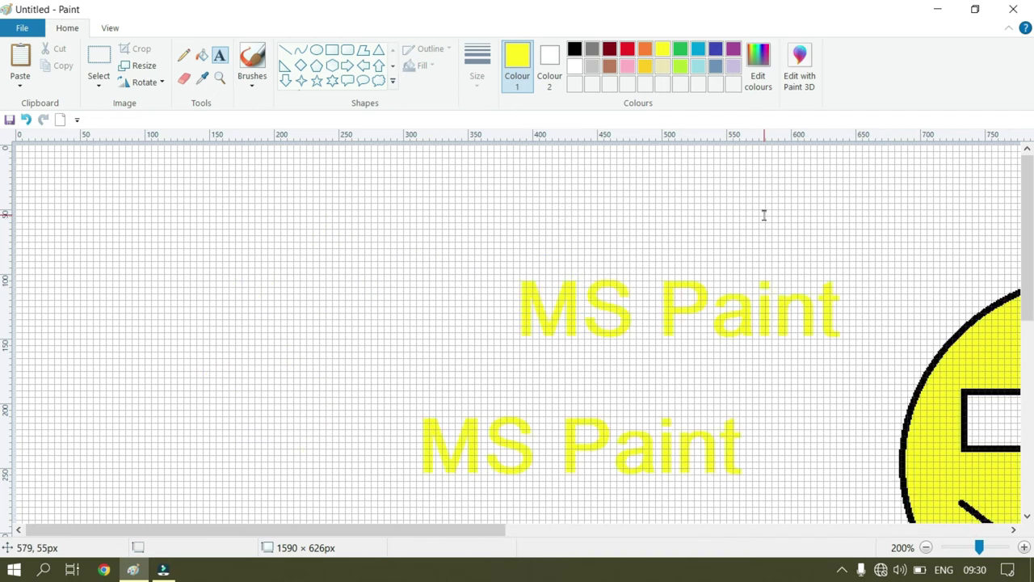
{"action": "key", "text": "ctrl+Page_Up"}
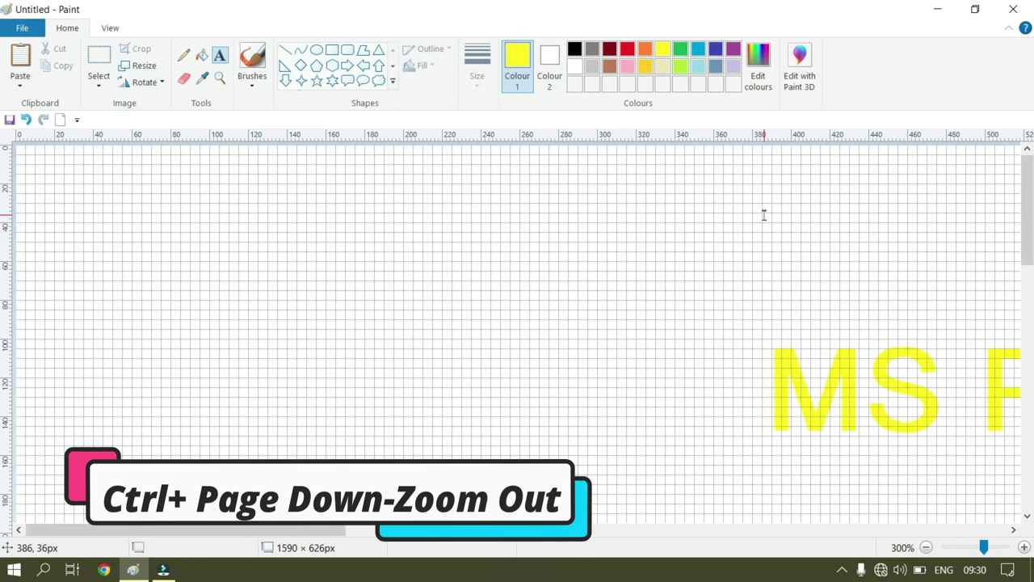
{"action": "key", "text": "ctrl+Page_Down"}
{"action": "key", "text": "ctrl+Page_Down"}
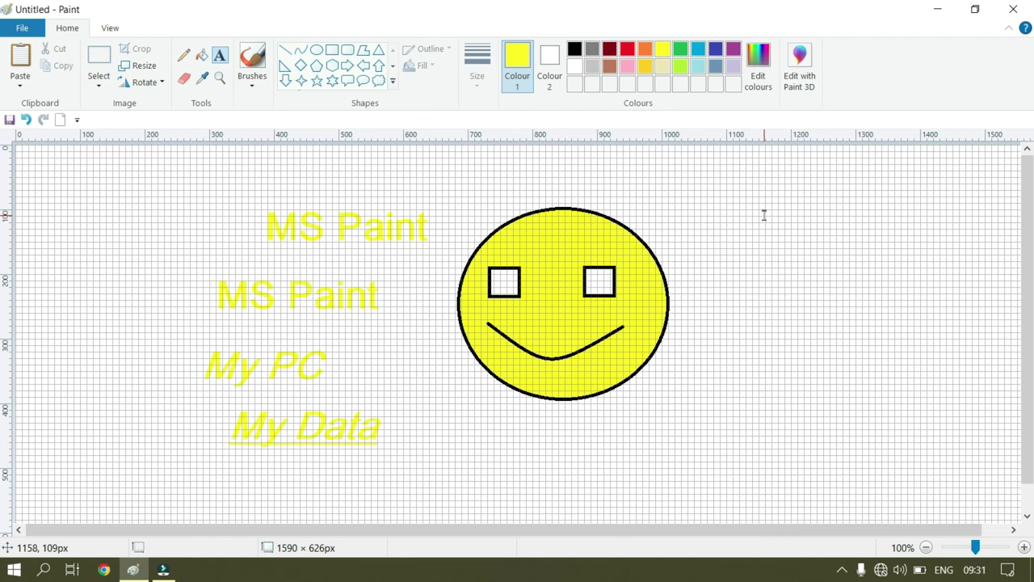
{"action": "scroll", "coordinate": [764, 215], "scroll_direction": "down", "scroll_amount": 1}
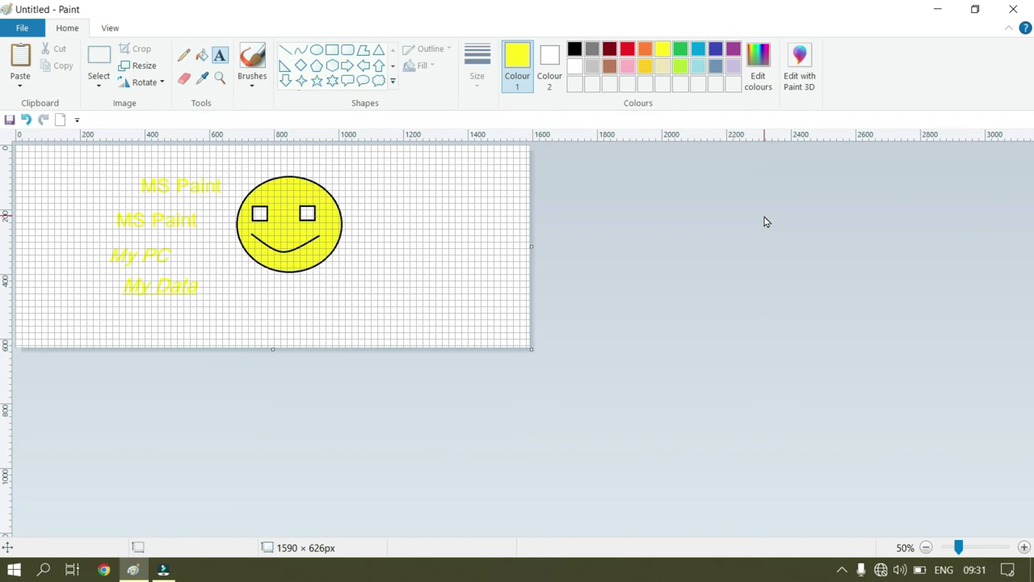
{"action": "scroll", "coordinate": [766, 222], "scroll_direction": "up", "scroll_amount": 1}
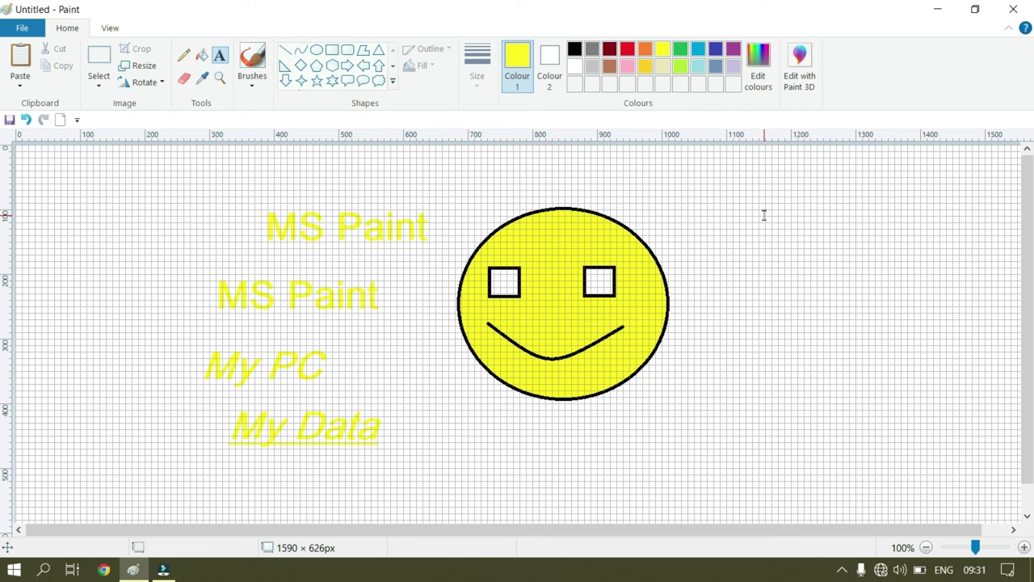
Hide the gridlines and box-select the area around the smiley face.
{"action": "key", "text": "ctrl+g"}
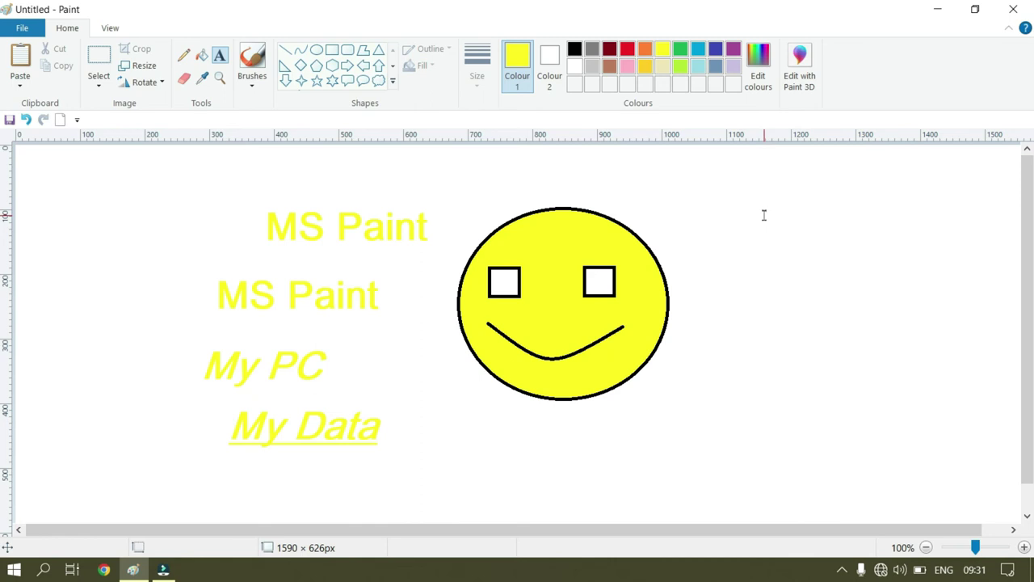
{"action": "left_click", "coordinate": [99, 60]}
{"action": "mouse_move", "coordinate": [429, 185]}
{"action": "left_mouse_down"}
{"action": "mouse_move", "coordinate": [604, 415]}
{"action": "mouse_move", "coordinate": [714, 417]}
{"action": "left_mouse_up"}
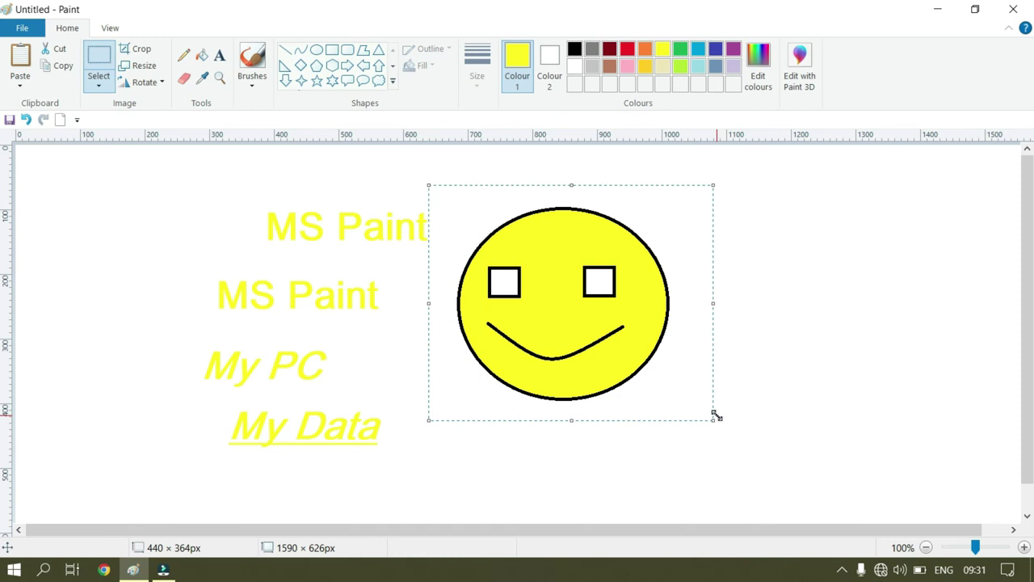
Nudge the selected smiley with the arrow keys and drop it in its new position.
{"action": "key", "text": "Right"}
{"action": "key", "text": "Right"}
{"action": "key", "text": "Right"}
{"action": "key", "text": "Right"}
{"action": "key", "text": "Right"}
{"action": "key", "text": "Right"}
{"action": "key", "text": "Right"}
{"action": "key", "text": "Right"}
{"action": "key", "text": "Right"}
{"action": "key", "text": "Right"}
{"action": "key", "text": "Right"}
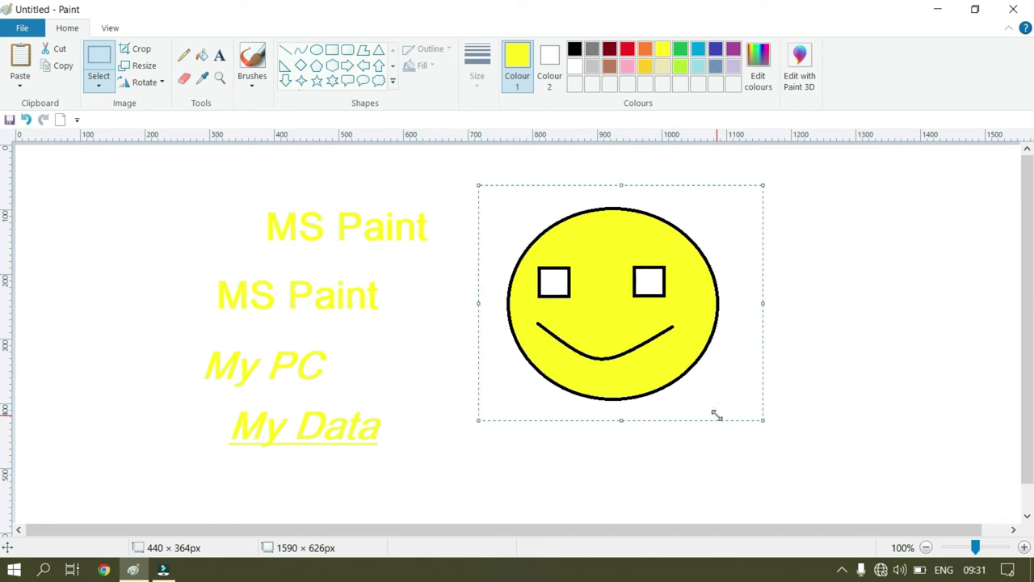
{"action": "key", "text": "Right"}
{"action": "key", "text": "Right"}
{"action": "key", "text": "Right"}
{"action": "key", "text": "Right"}
{"action": "key", "text": "Right"}
{"action": "key", "text": "Right"}
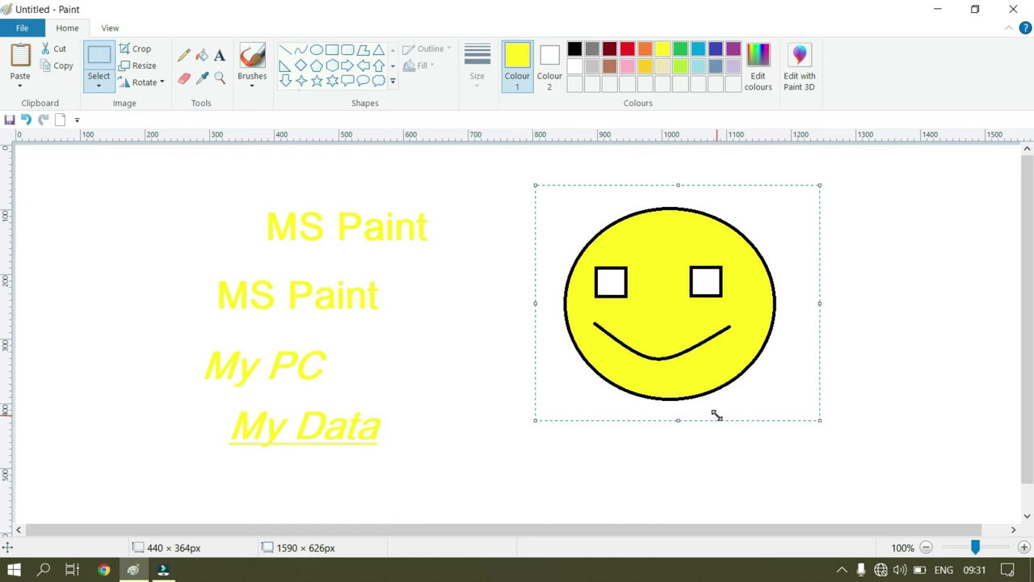
{"action": "key", "text": "Left"}
{"action": "key", "text": "Left"}
{"action": "key", "text": "Left"}
{"action": "key", "text": "Left"}
{"action": "key", "text": "Left"}
{"action": "key", "text": "Left"}
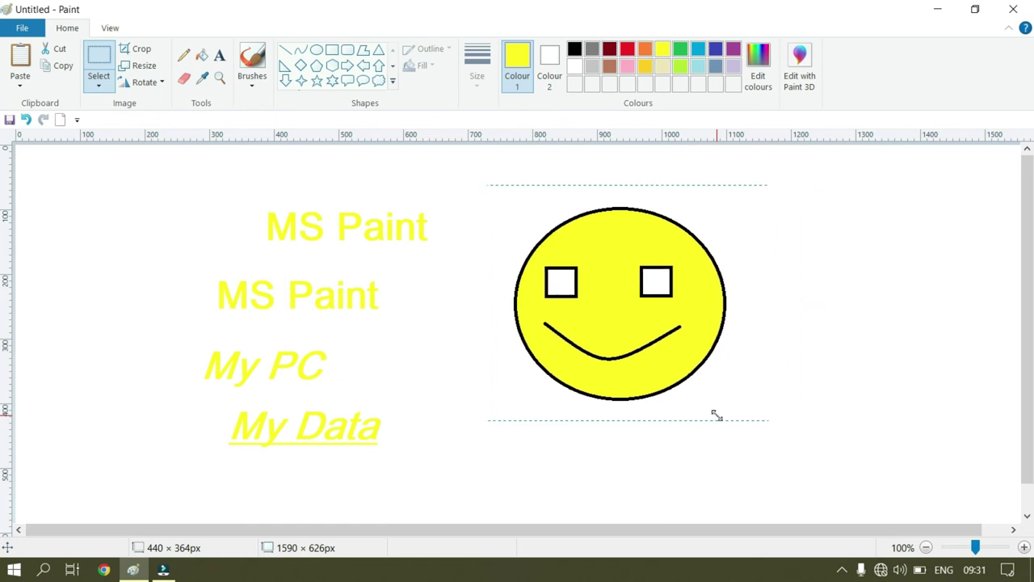
{"action": "key", "text": "Left"}
{"action": "key", "text": "Left"}
{"action": "key", "text": "Left"}
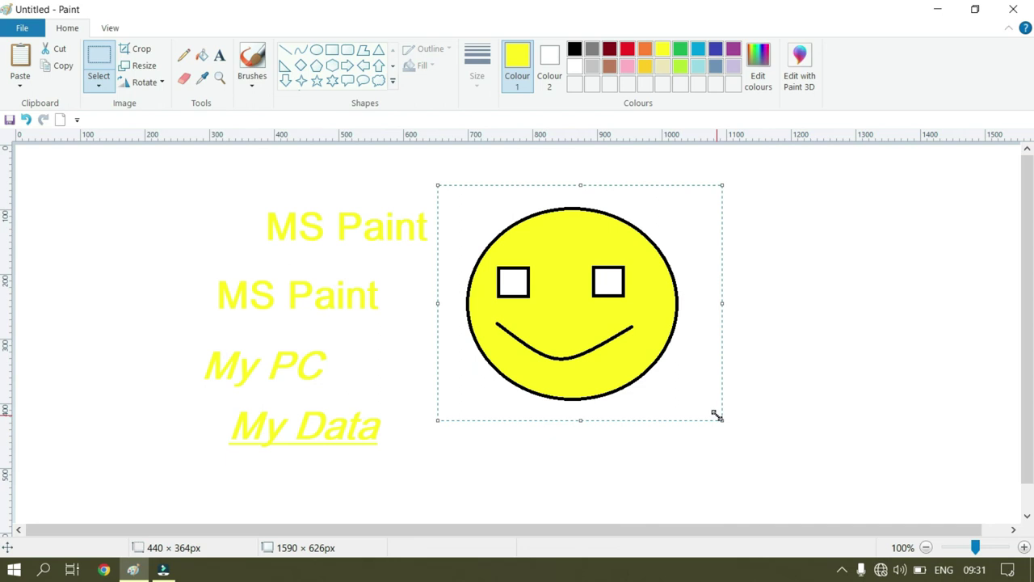
{"action": "key", "text": "Up"}
{"action": "key", "text": "Up"}
{"action": "key", "text": "Up"}
{"action": "key", "text": "Up"}
{"action": "key", "text": "Up"}
{"action": "key", "text": "Up"}
{"action": "key", "text": "Up"}
{"action": "key", "text": "Up"}
{"action": "key", "text": "Up"}
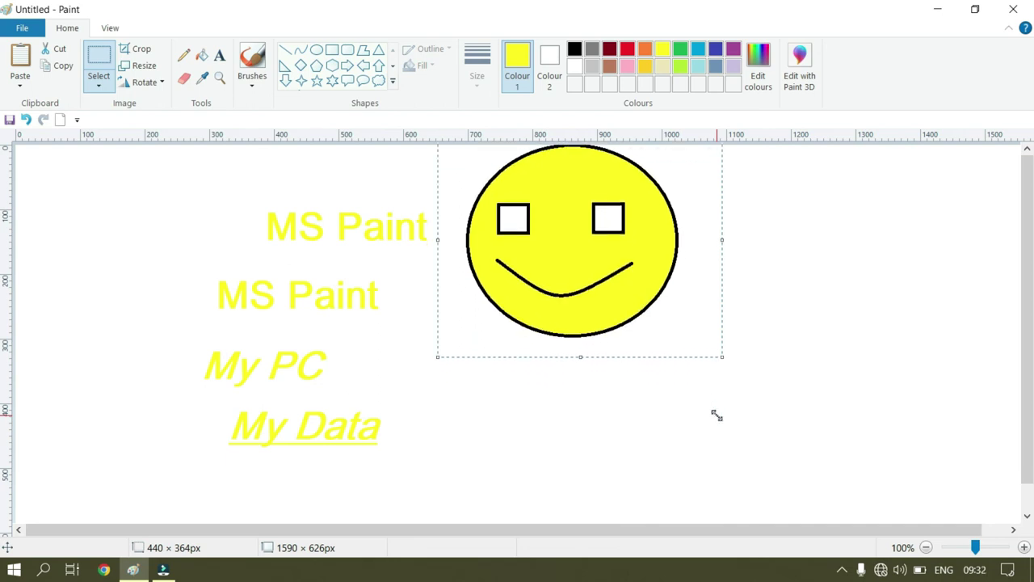
{"action": "key", "text": "Up"}
{"action": "key", "text": "Up"}
{"action": "key", "text": "Up"}
{"action": "key", "text": "Up"}
{"action": "key", "text": "Up"}
{"action": "key", "text": "Up"}
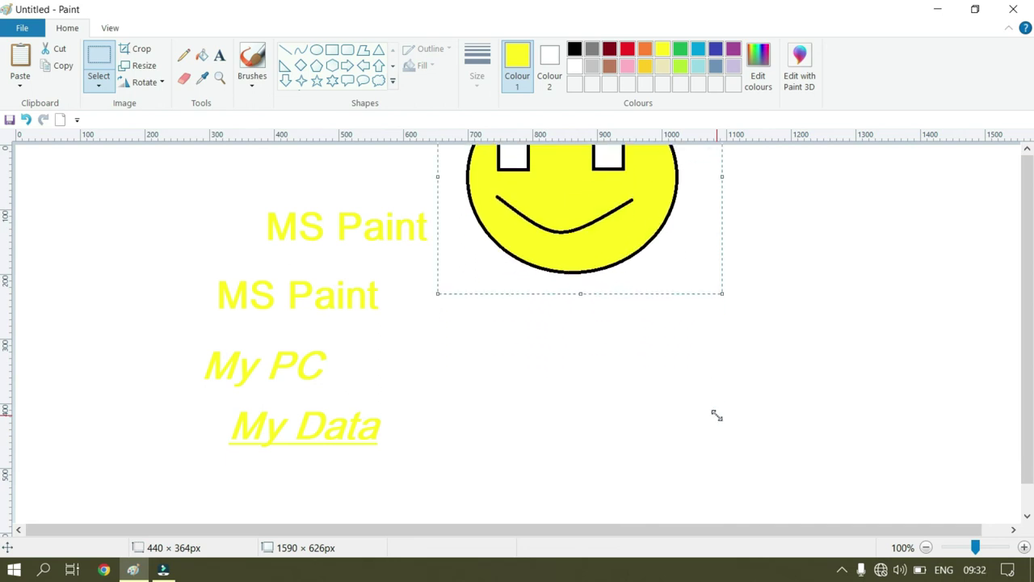
{"action": "key", "text": "Down"}
{"action": "key", "text": "Down"}
{"action": "key", "text": "Down"}
{"action": "key", "text": "Down"}
{"action": "key", "text": "Down"}
{"action": "key", "text": "Down"}
{"action": "key", "text": "Down"}
{"action": "key", "text": "Down"}
{"action": "key", "text": "Down"}
{"action": "key", "text": "Down"}
{"action": "key", "text": "Down"}
{"action": "key", "text": "Down"}
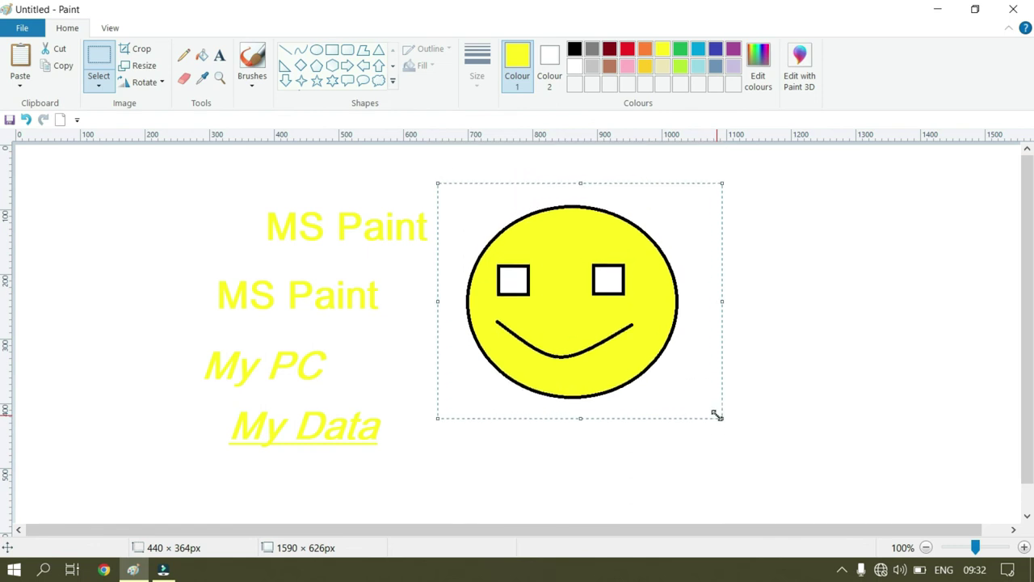
{"action": "left_click", "coordinate": [184, 78]}
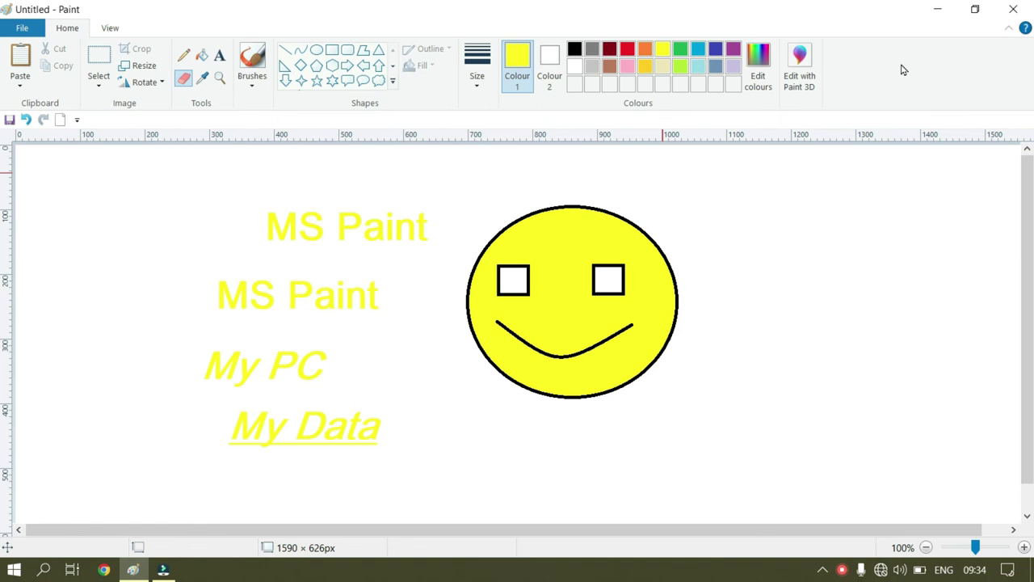
Open Paint help, then use Alt+F4 to bring up the save-changes prompt for Untitled.
{"action": "key", "text": "F1"}
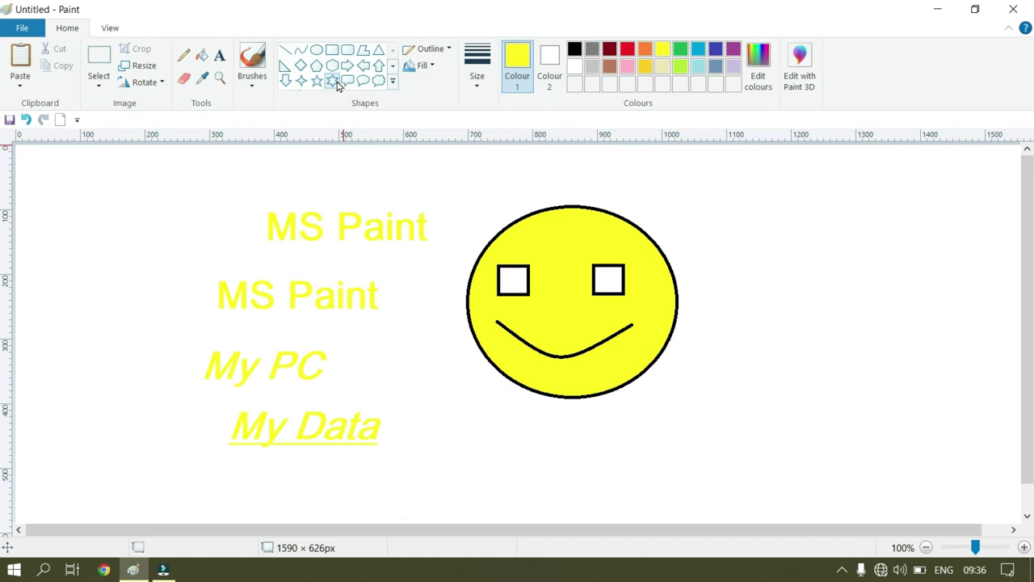
{"action": "key", "text": "alt+F4"}
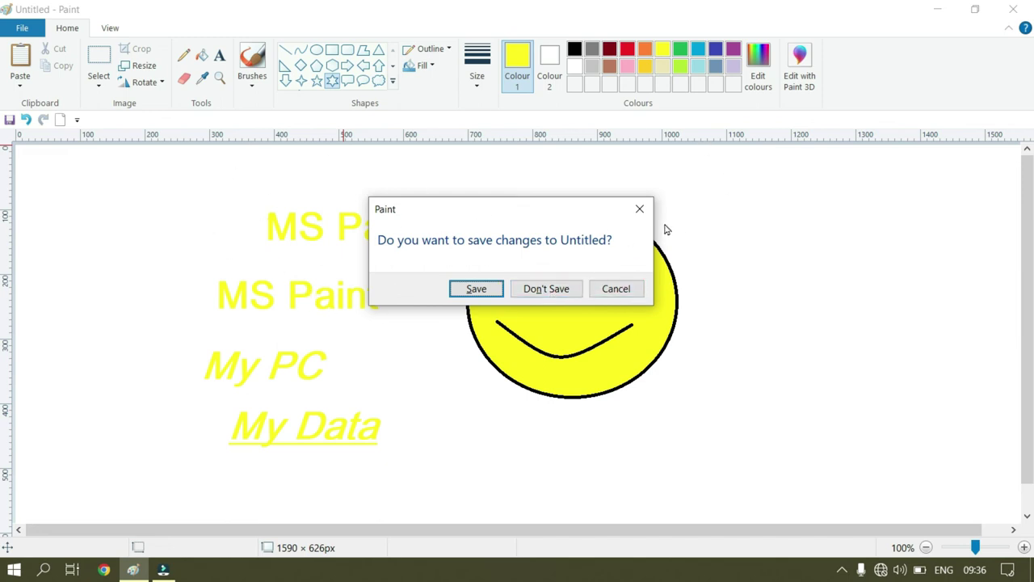
{"action": "key", "text": "Escape"}
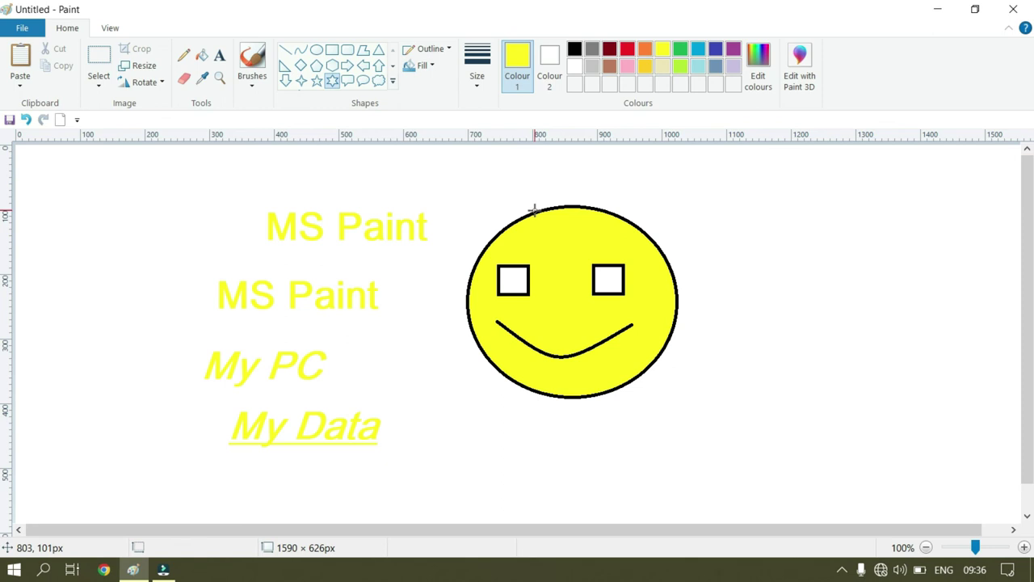
{"action": "key", "text": "alt+F4"}
Save the drawing as a PNG named 'my paint'.
{"action": "left_click", "coordinate": [488, 290]}
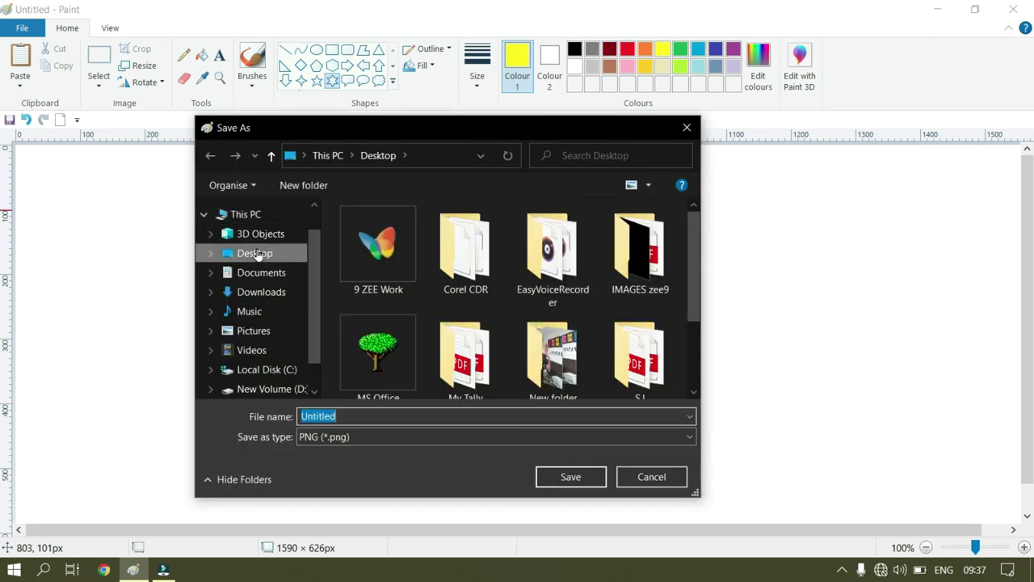
{"action": "left_click", "coordinate": [370, 418]}
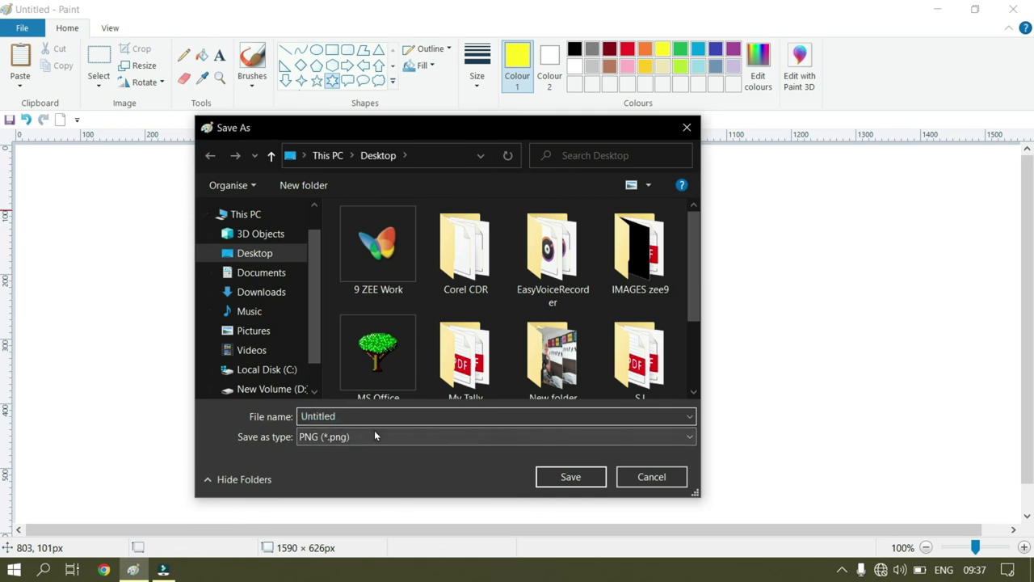
{"action": "key", "text": "BackSpace"}
{"action": "key", "text": "BackSpace"}
{"action": "key", "text": "BackSpace"}
{"action": "key", "text": "BackSpace"}
{"action": "key", "text": "BackSpace"}
{"action": "key", "text": "BackSpace"}
{"action": "type", "text": "my paint"}
{"action": "left_click", "coordinate": [566, 477]}
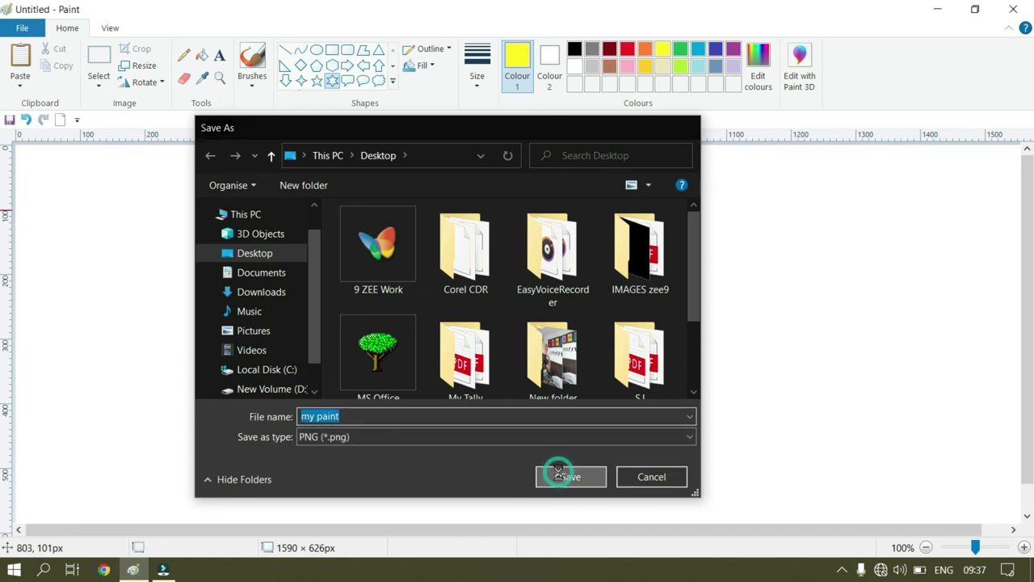